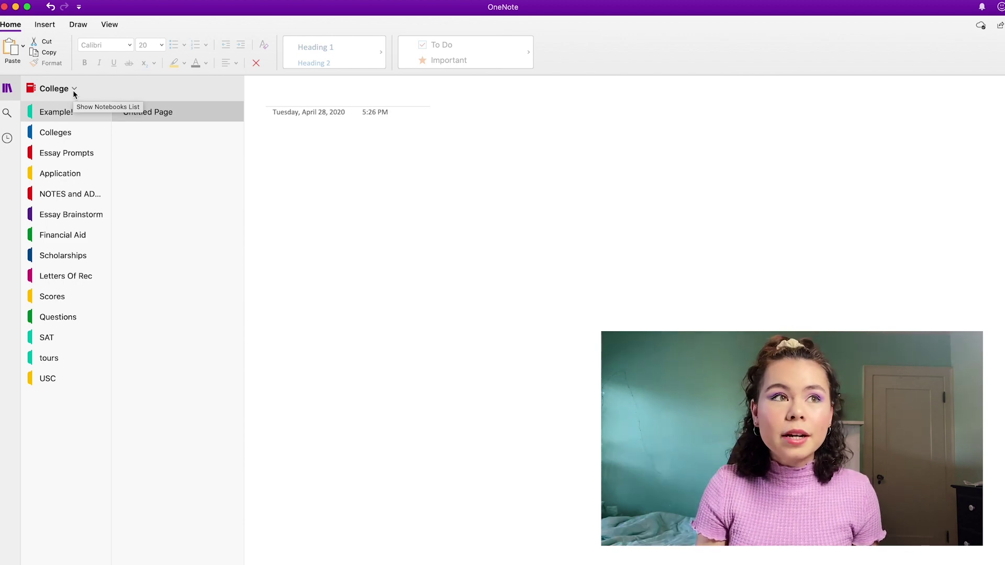
Step: Open the notebooks dropdown to reach the College notebook
left_click(74, 90)
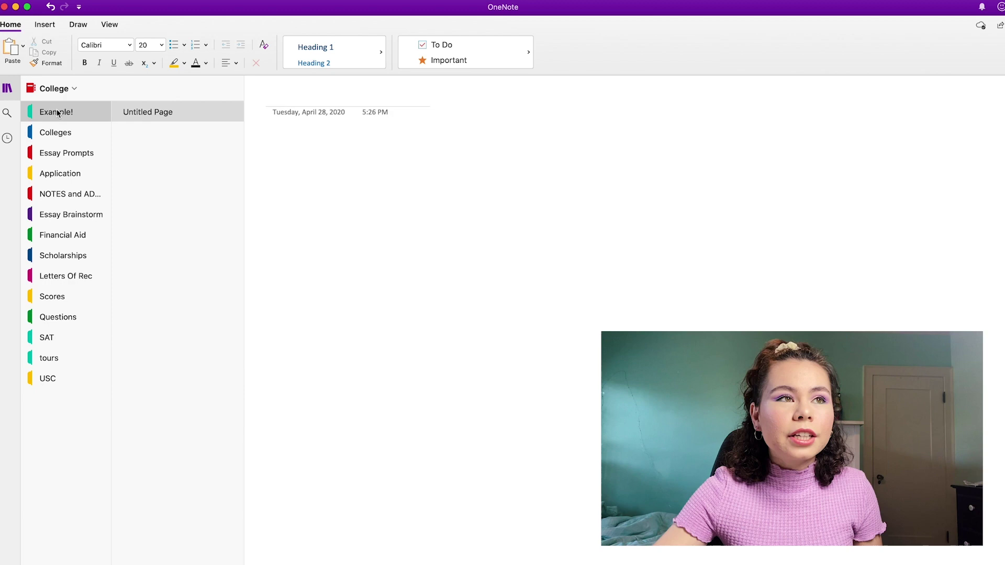
Step: Rename the section, keeping the name Example!
right_click(57, 112)
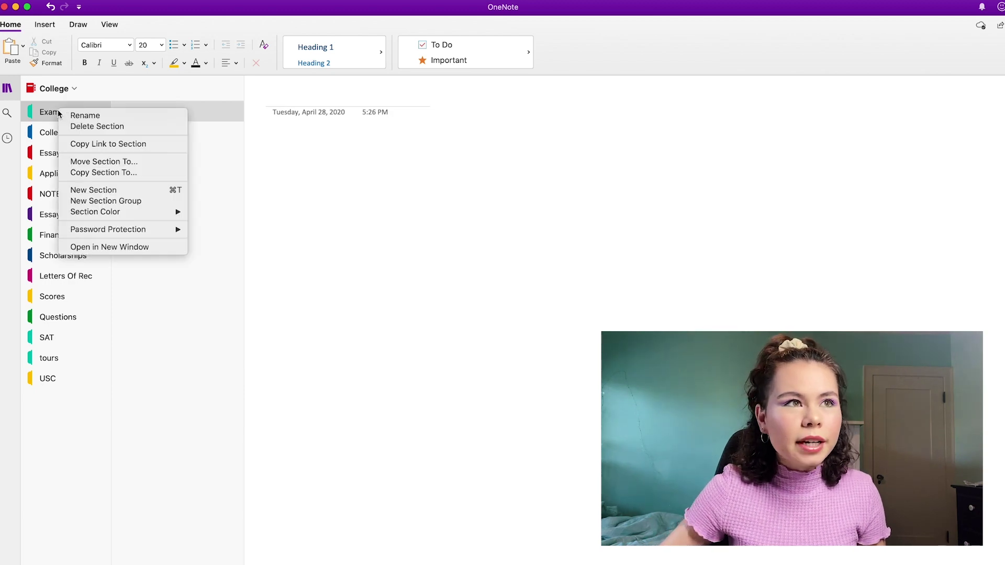
left_click(96, 121)
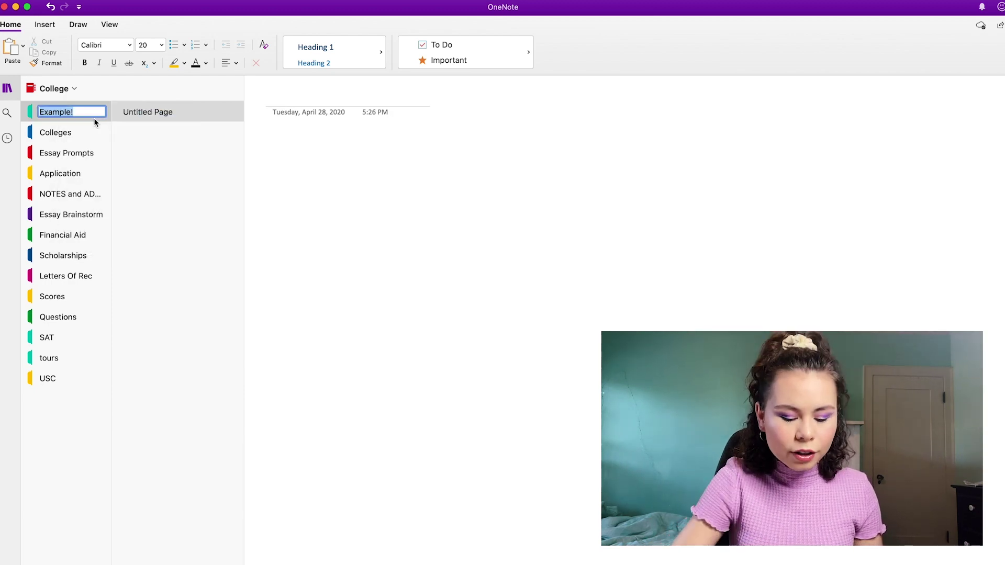
key("Right")
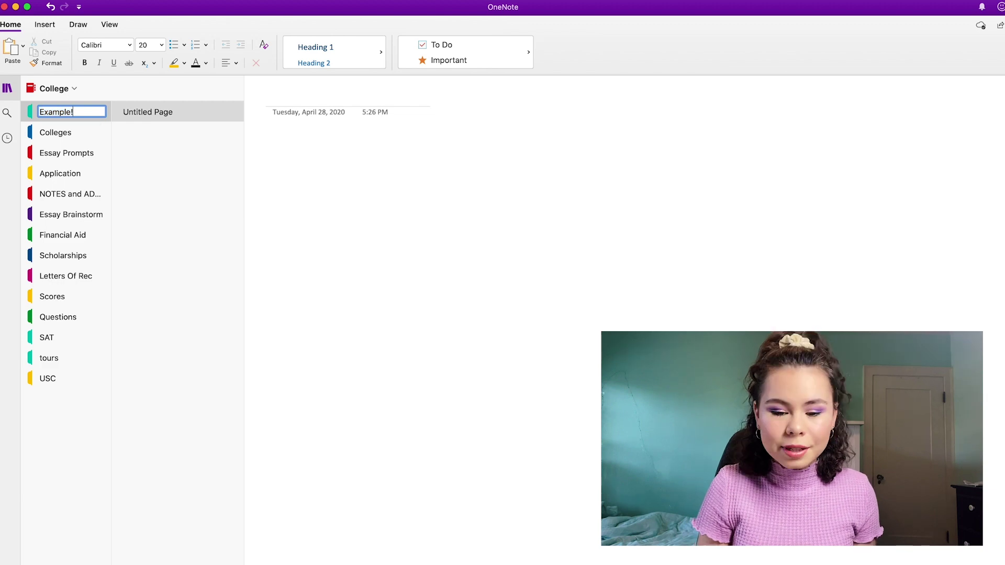
key("Return")
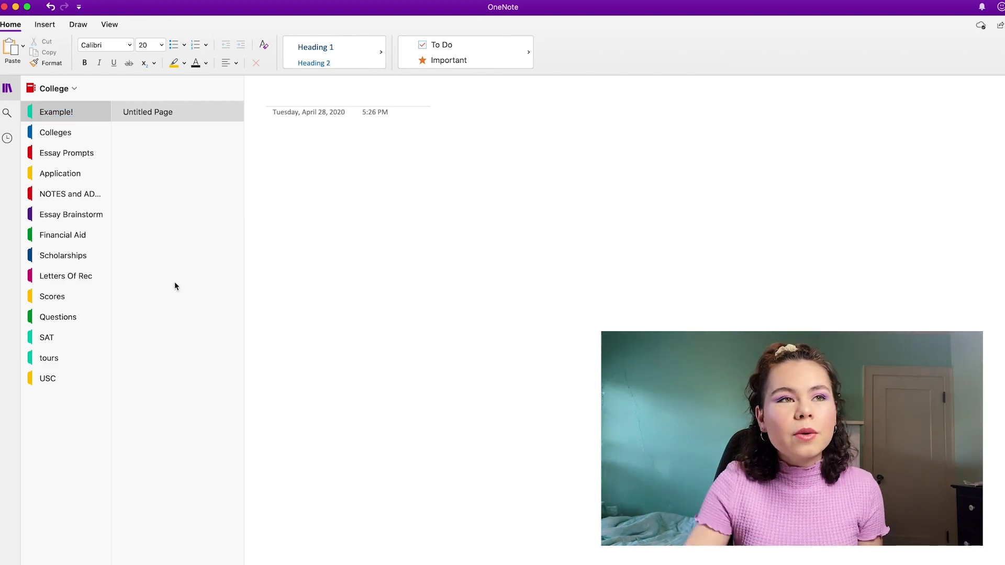
Step: Title the untitled page 'College Research'
left_click(154, 113)
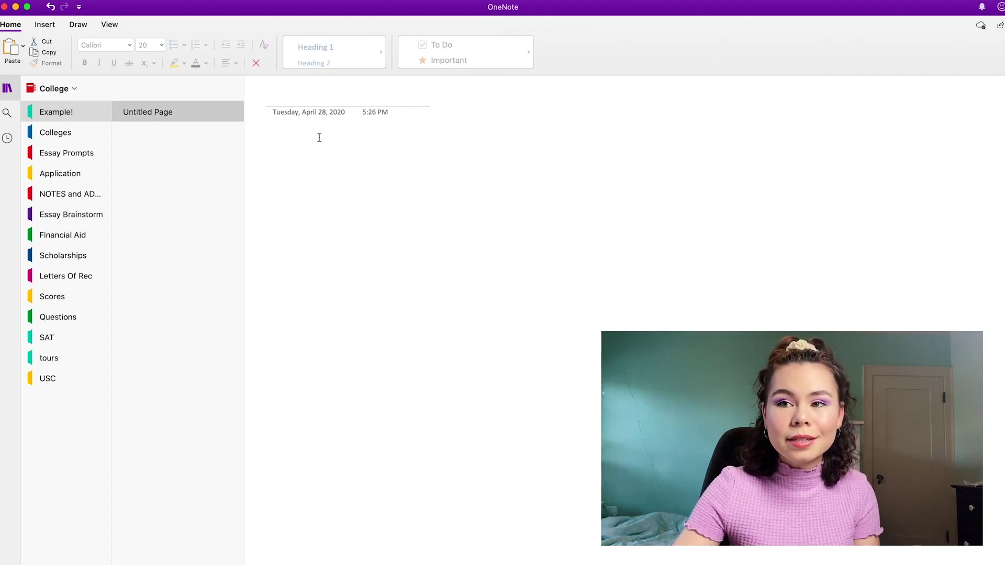
left_click(350, 96)
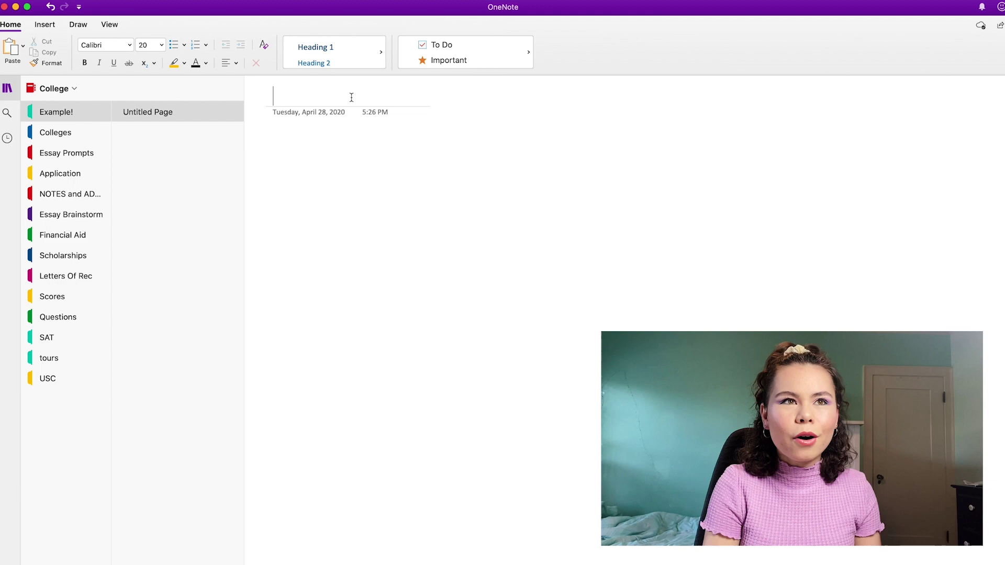
type("College Resear")
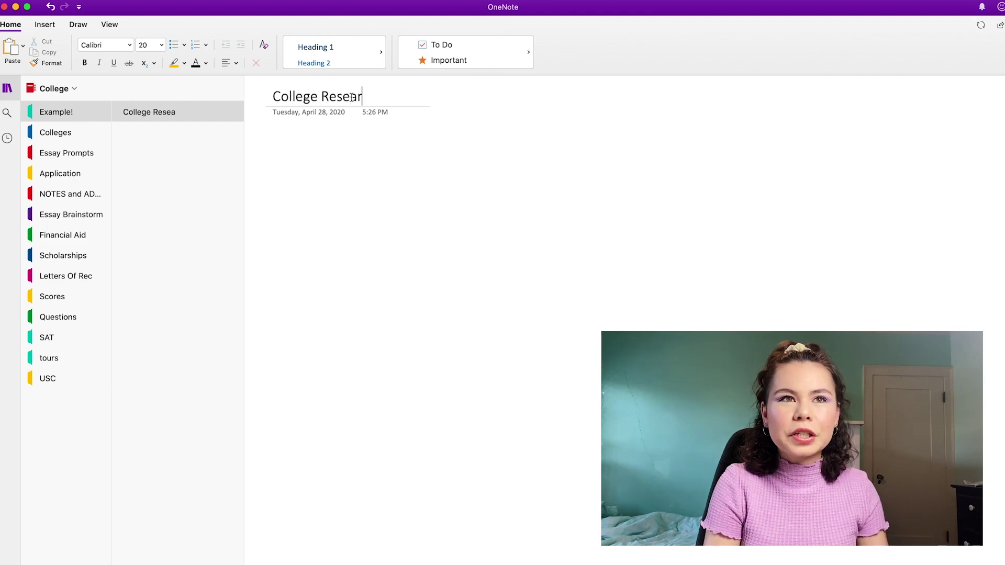
type("ch")
key("Return")
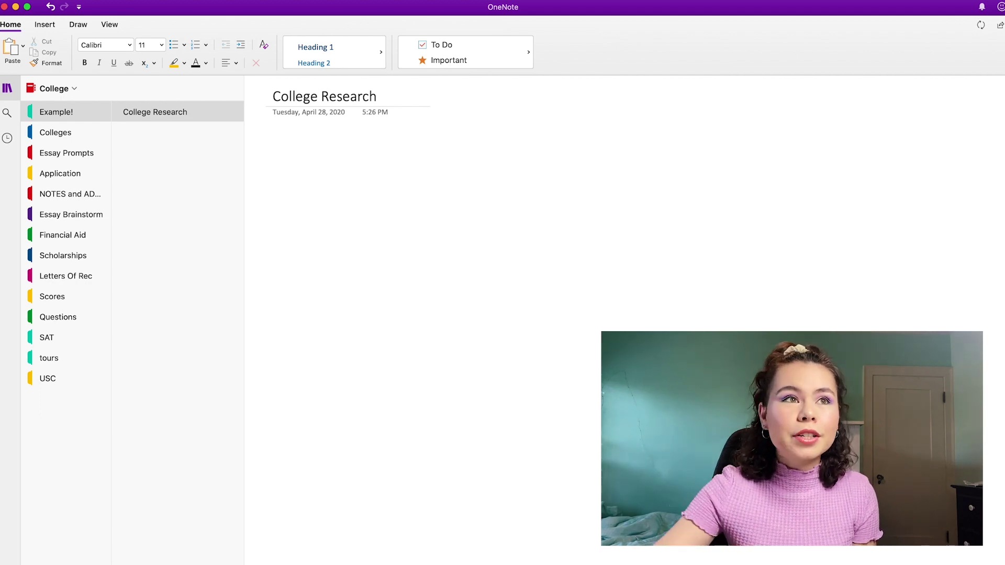
Step: Insert a 4x2 table headed Name, Majors Offered, Reach/Match/Safety and Location
left_click(47, 25)
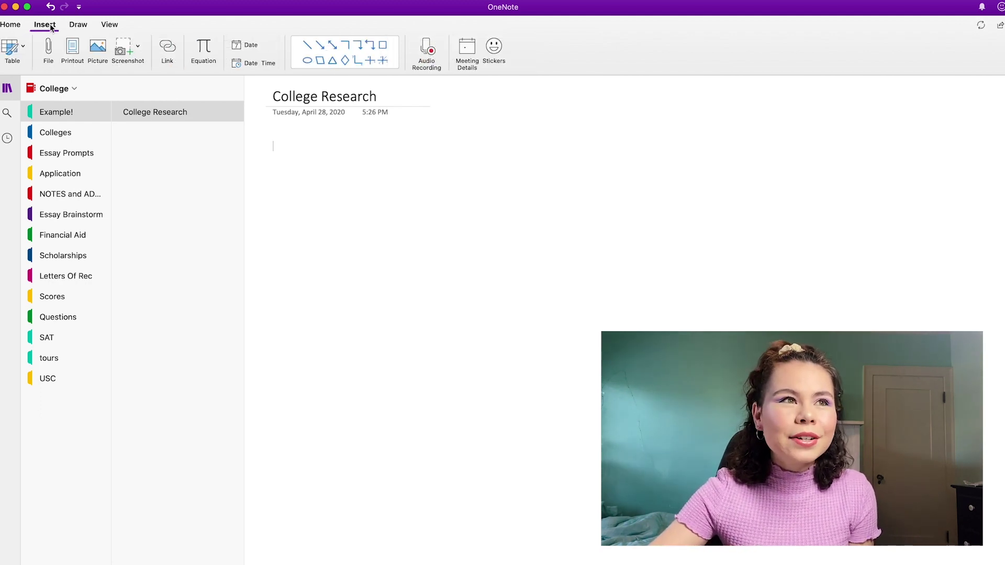
left_click(13, 47)
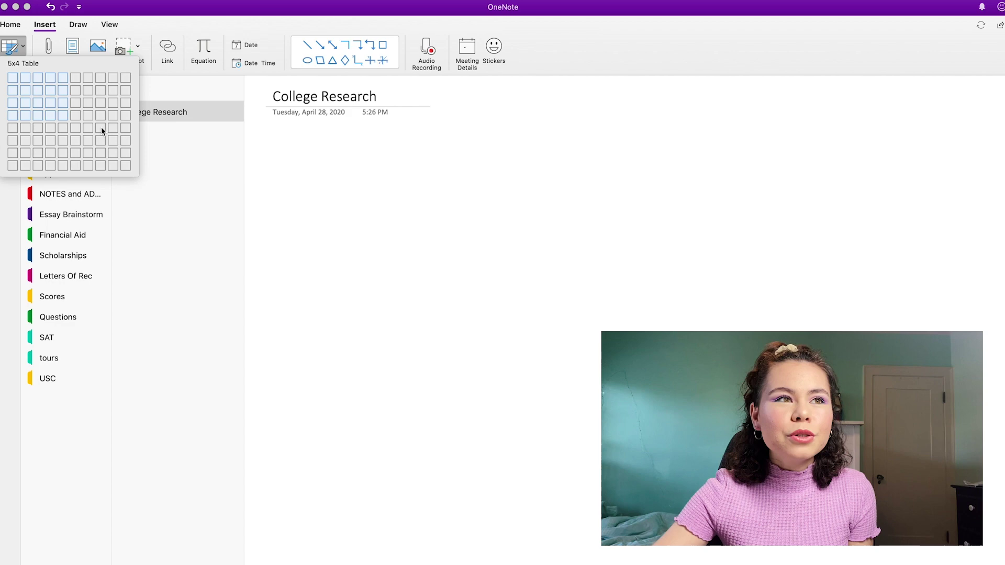
left_click(75, 111)
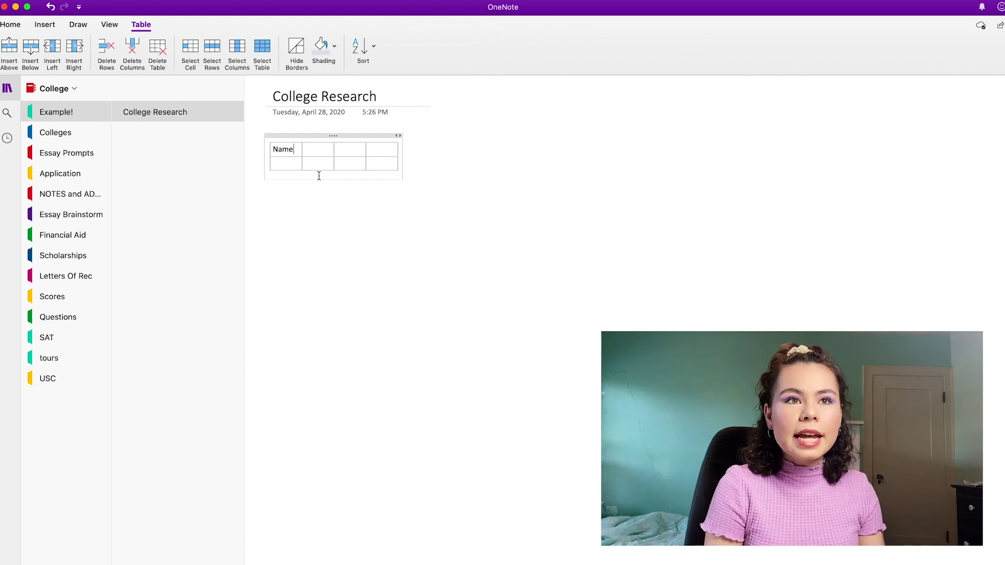
type("Majors ")
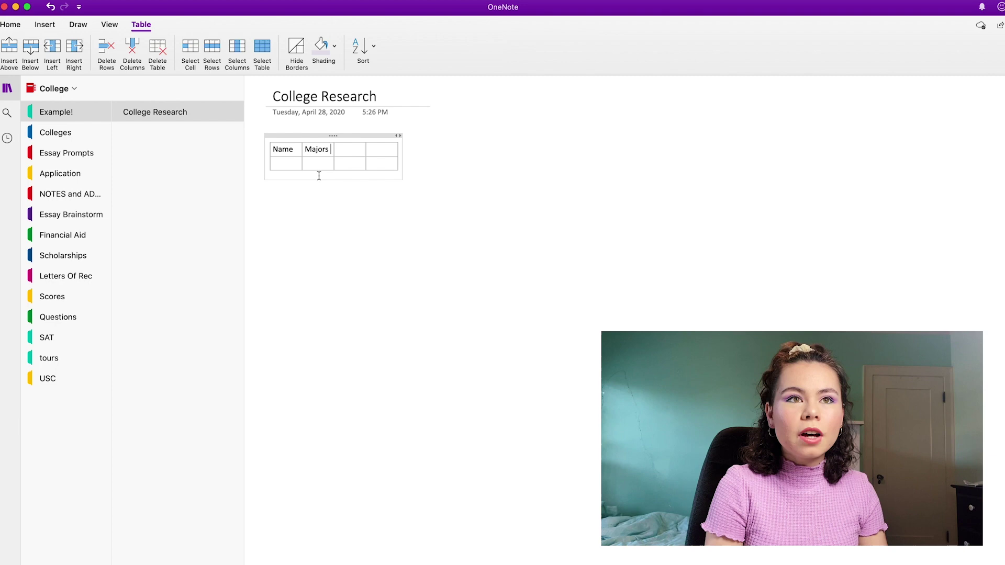
type("Offered")
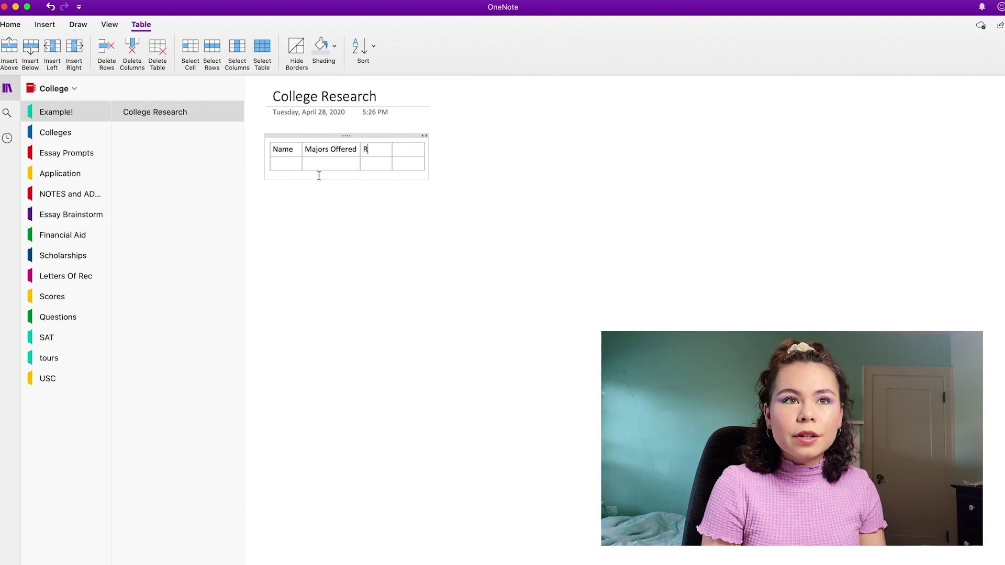
type("Reach/Match/Safety")
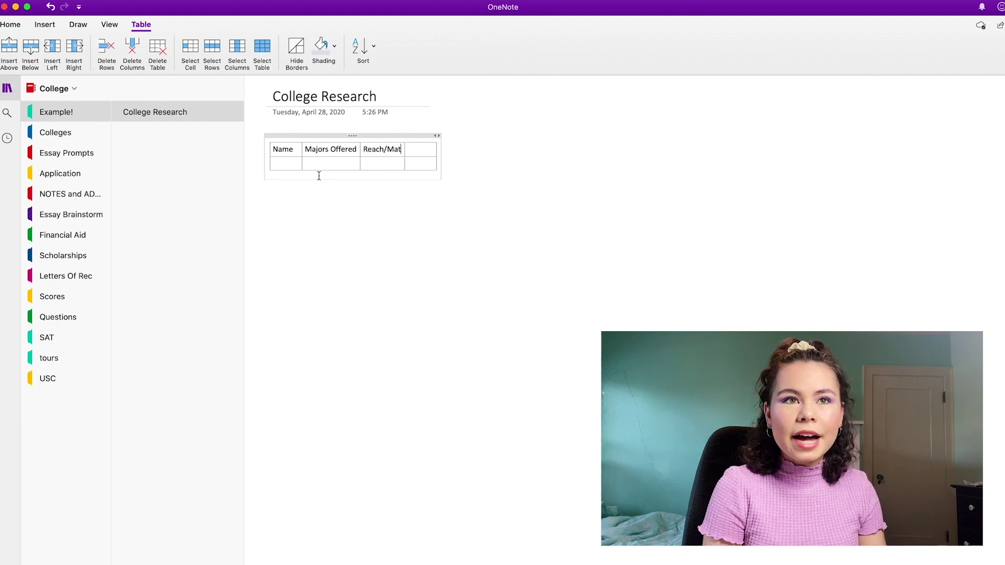
key("Tab")
type("Location")
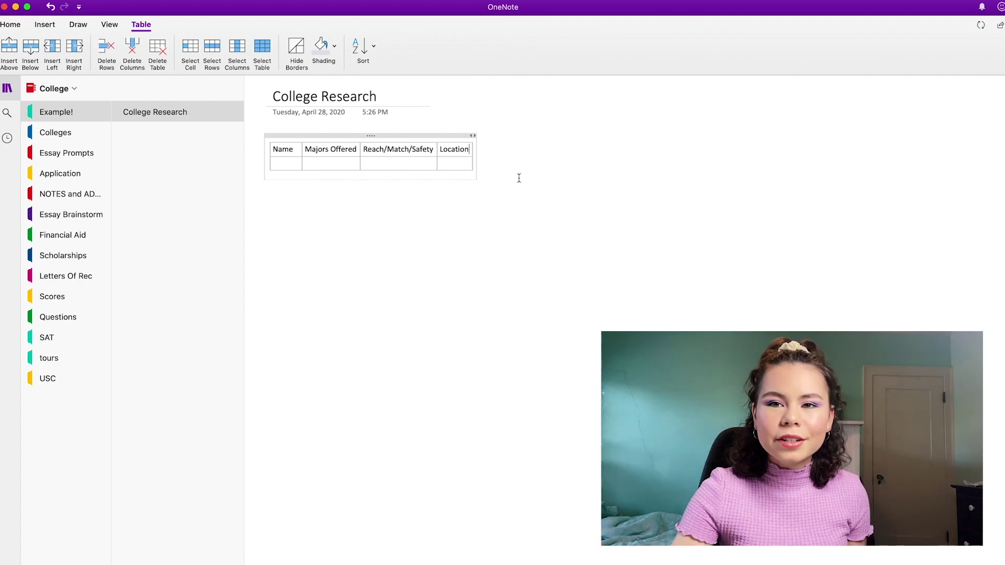
Step: Add two extra columns right of Location, then undo both
left_click(77, 55)
left_click(77, 55)
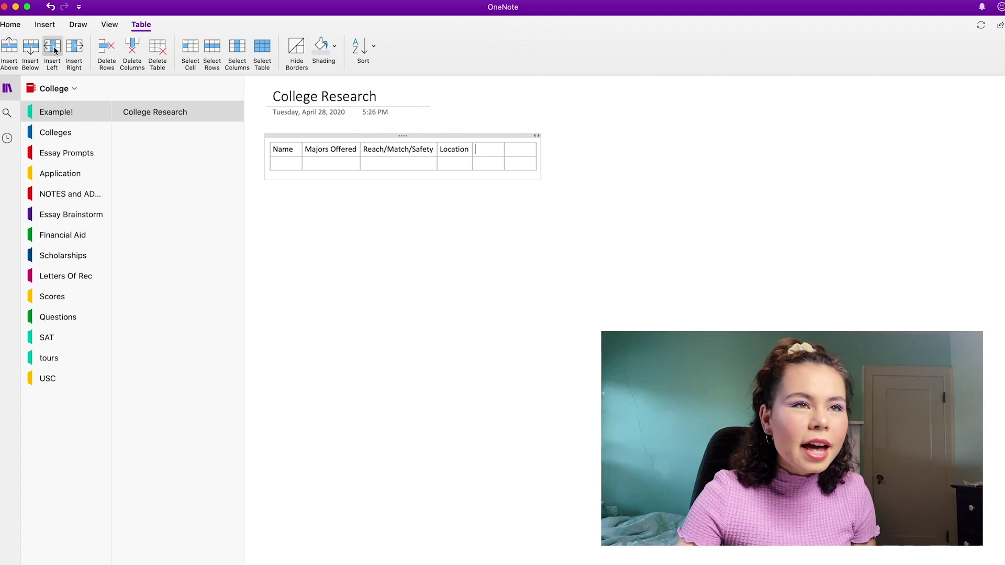
key("super+z")
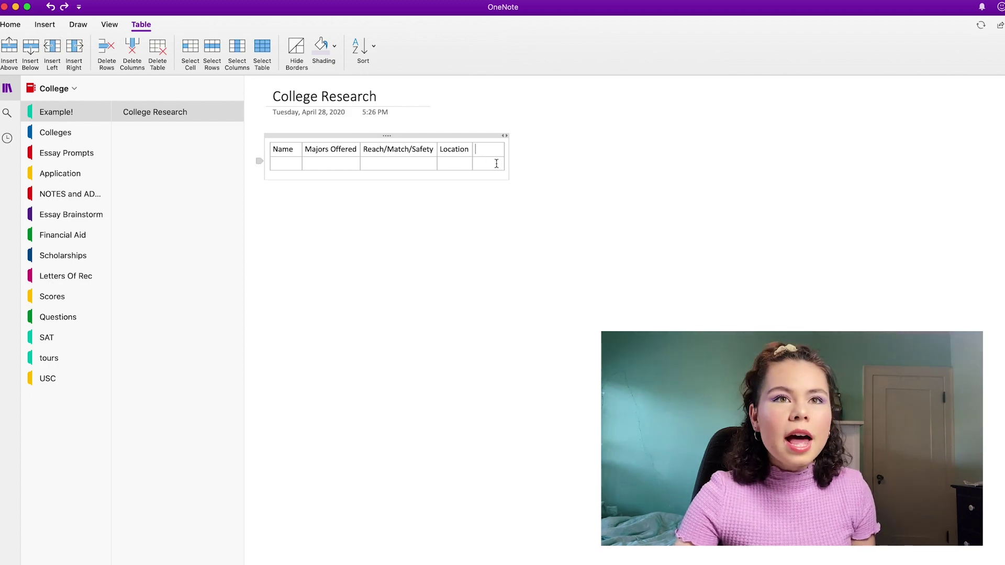
key("super+z")
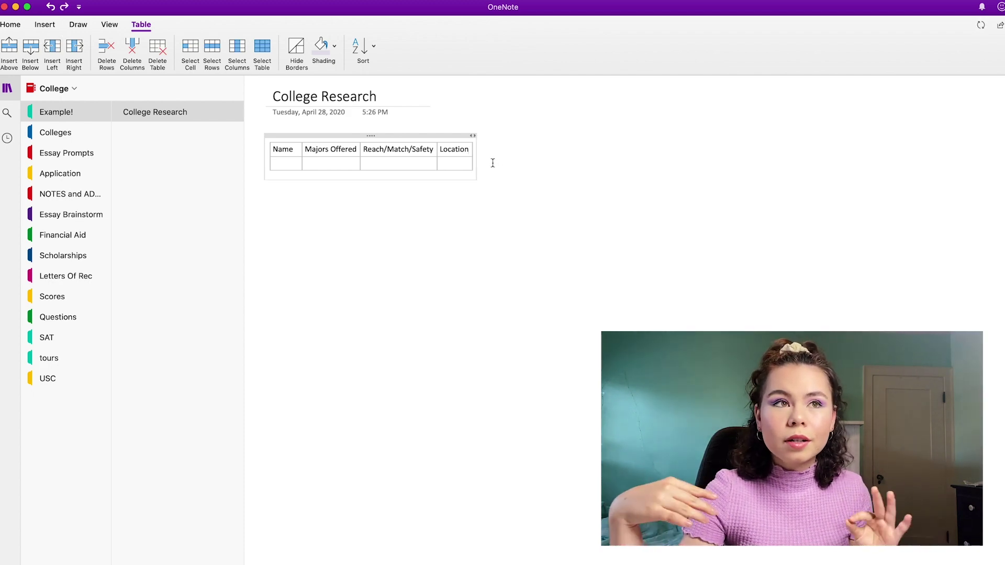
Step: Fill the Stanford row: majors Art Practice, Symbolic Systems, Science, Technology, Society; location California/Palo Alto
left_click(277, 164)
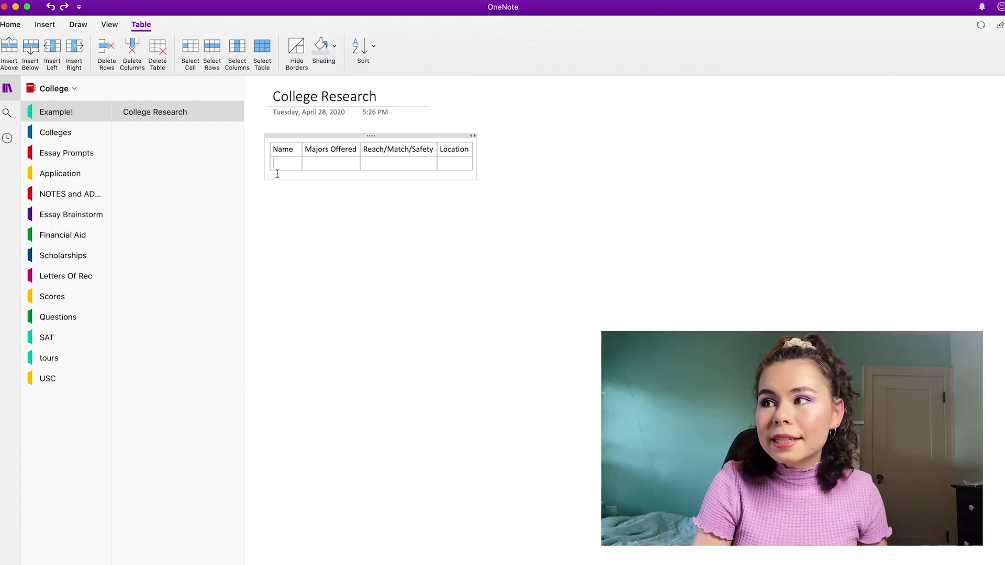
type("Stanford")
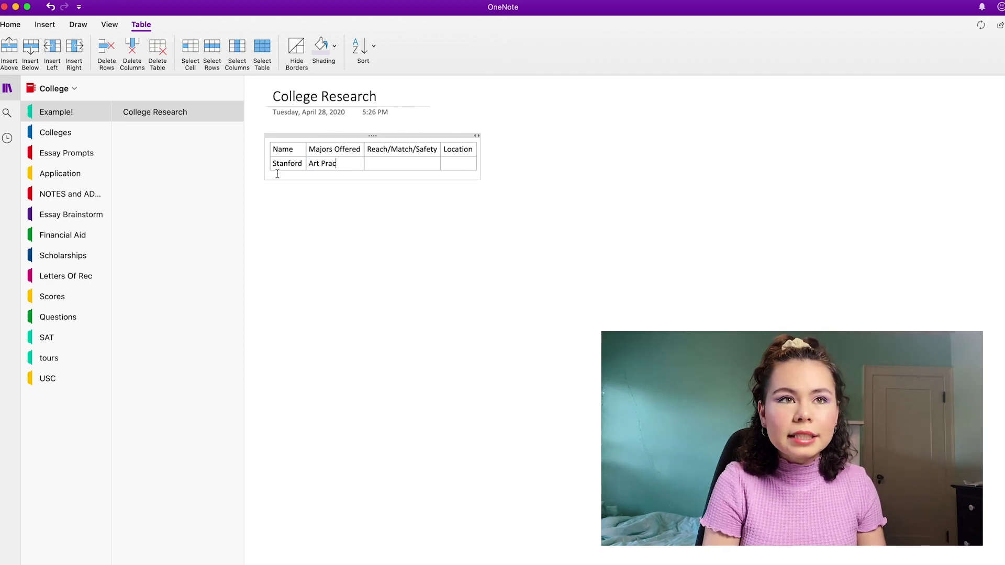
type("Art Practice")
key("Return")
type("Sym")
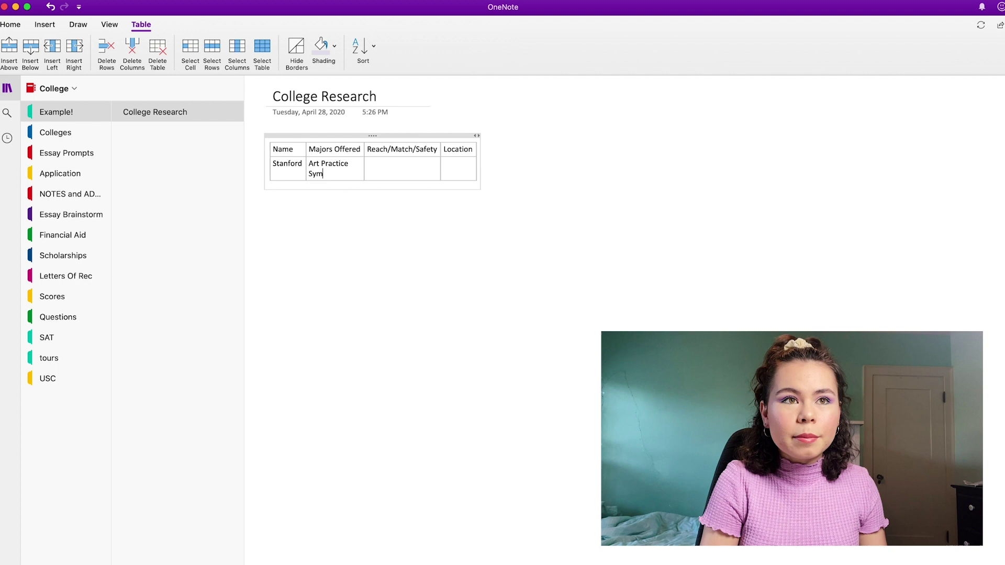
type("bolic Systems")
key("Return")
type("Science, Technology, Society")
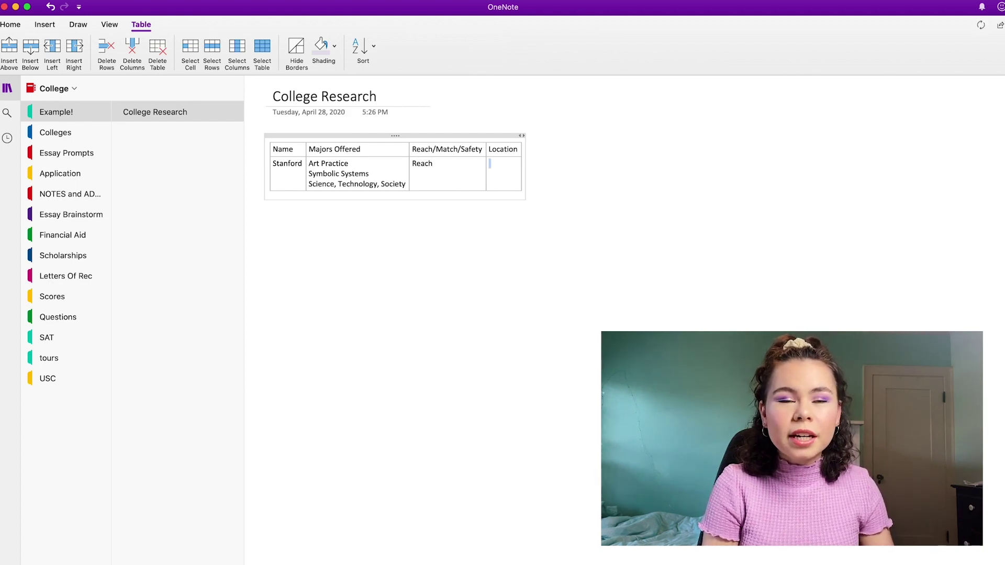
type("California")
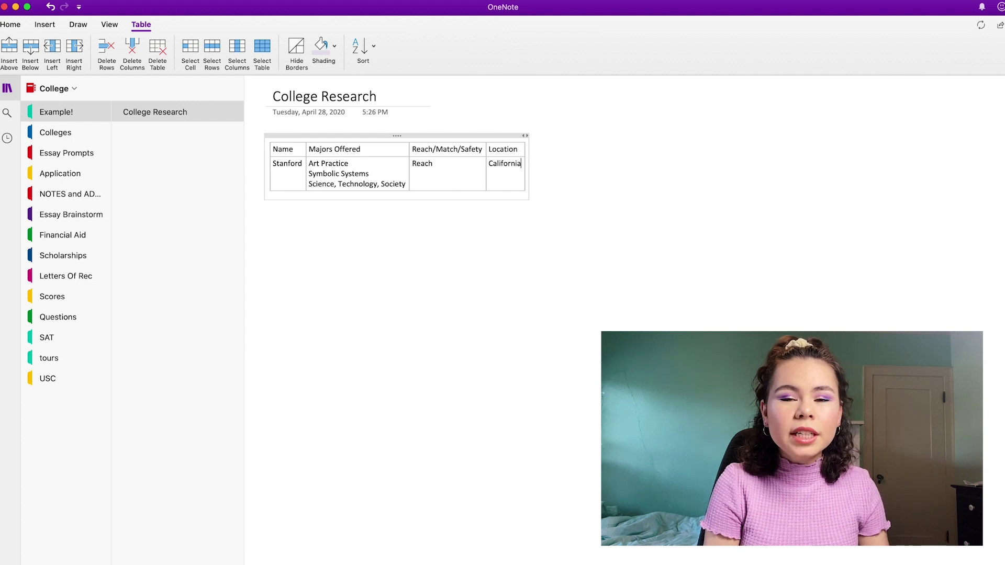
type("/")
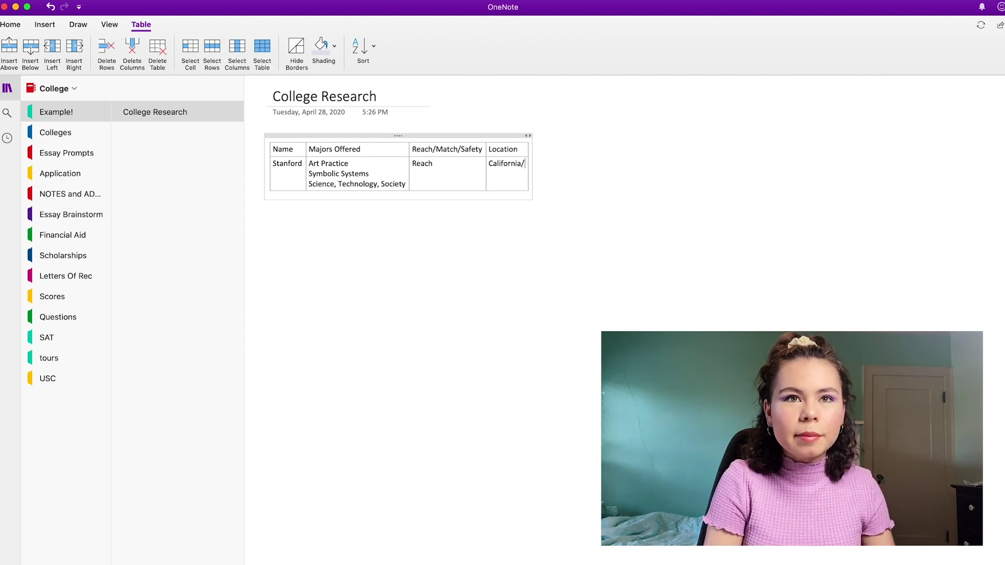
type("Palo Alto")
Step: Add a USC row with majors Arts, Technology, Business of Innovation
key("Tab")
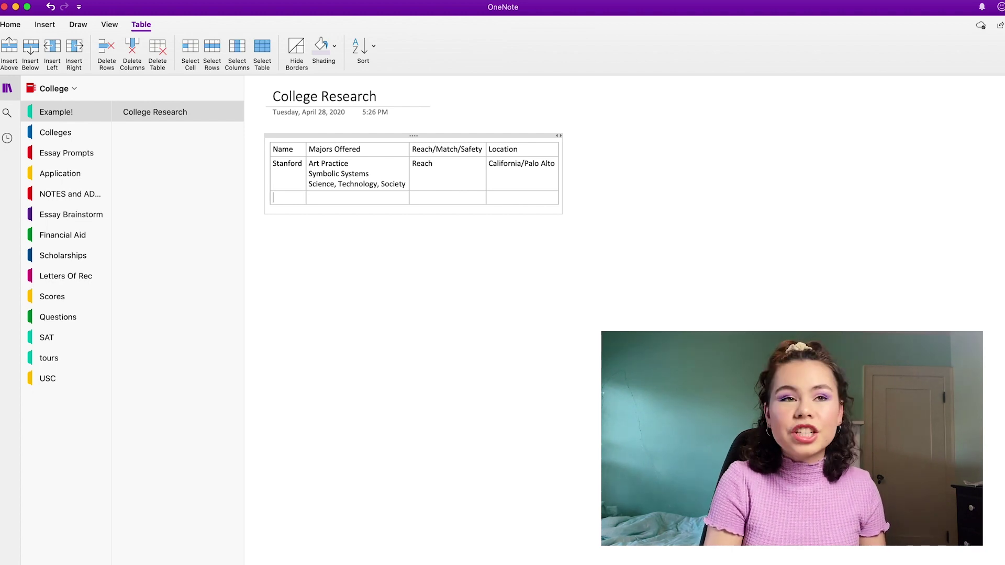
type("USC")
key("Tab")
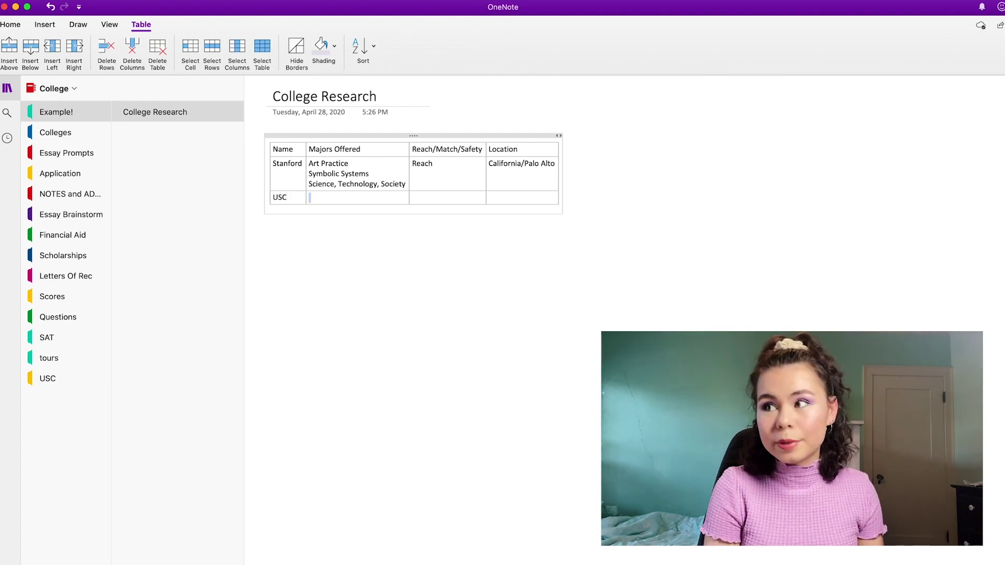
type("Arts, Technology, Business of Innovation")
key("Tab")
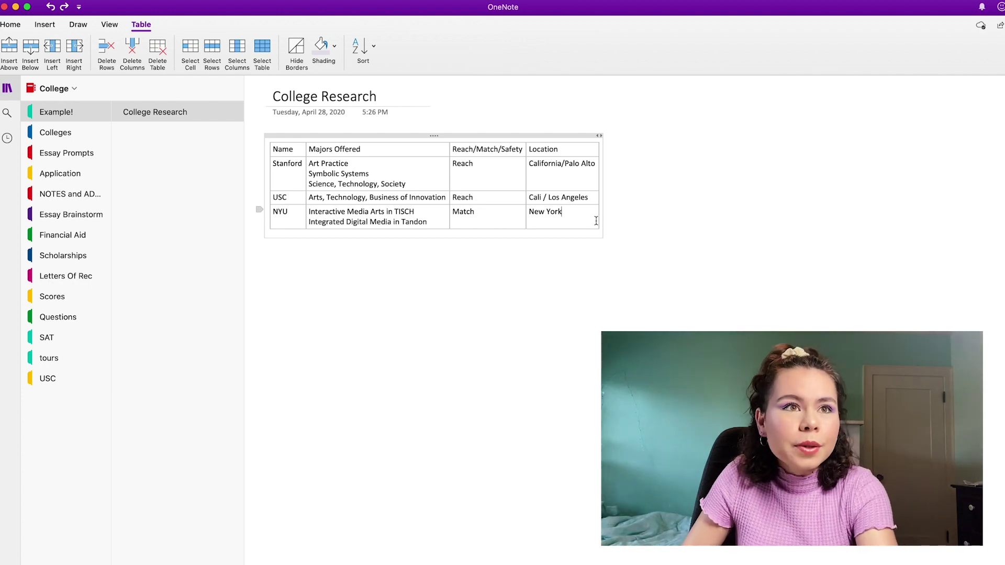
Step: Shade the Stanford row light red, correcting it from red
left_click_drag(295, 148, 542, 148)
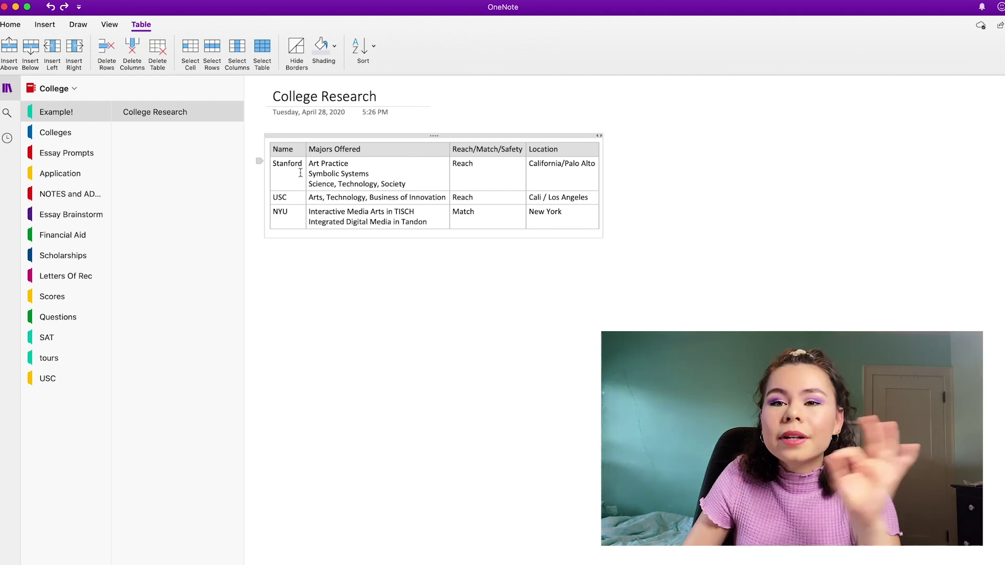
left_click_drag(281, 176, 356, 174)
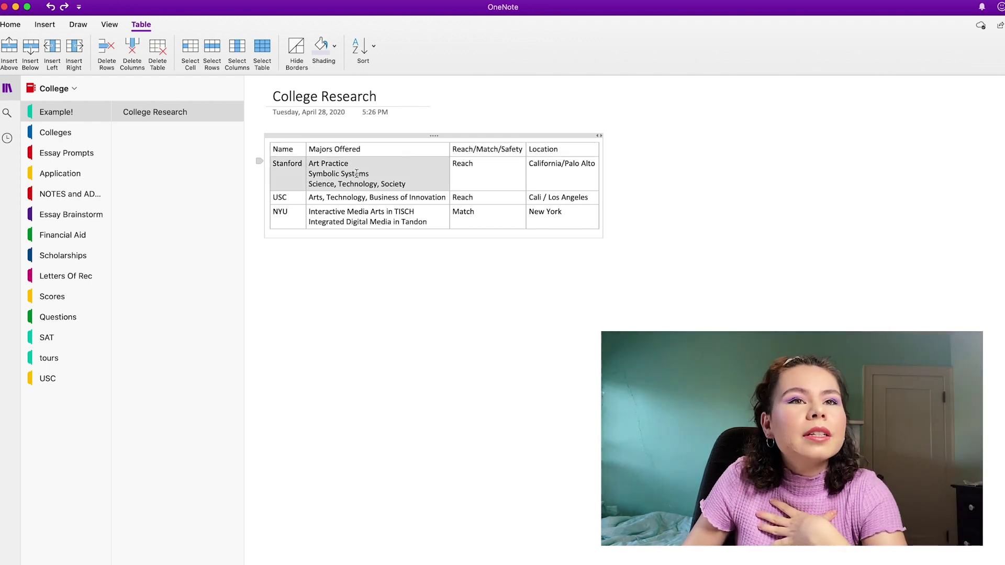
left_click_drag(432, 172, 538, 162)
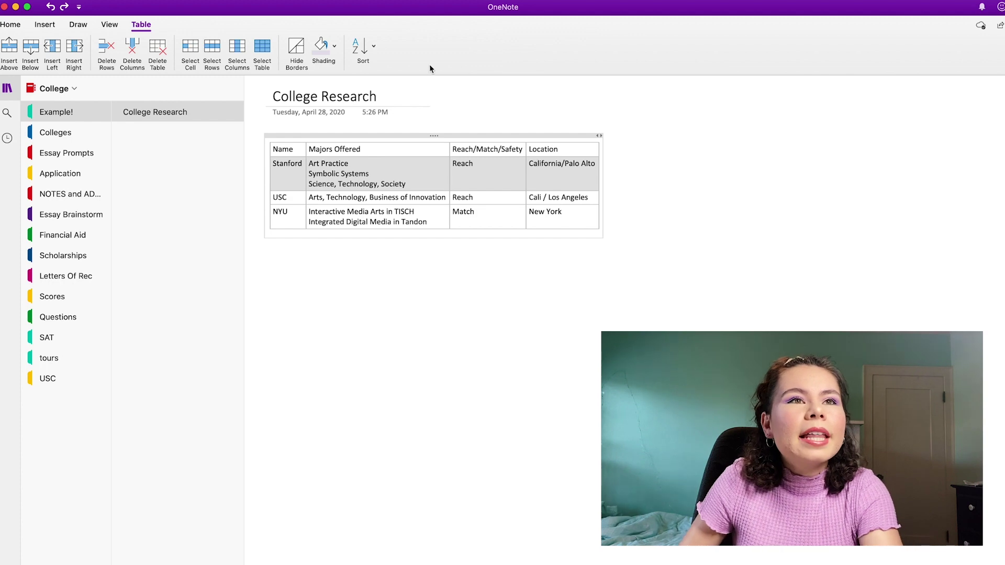
left_click(333, 48)
left_click(382, 100)
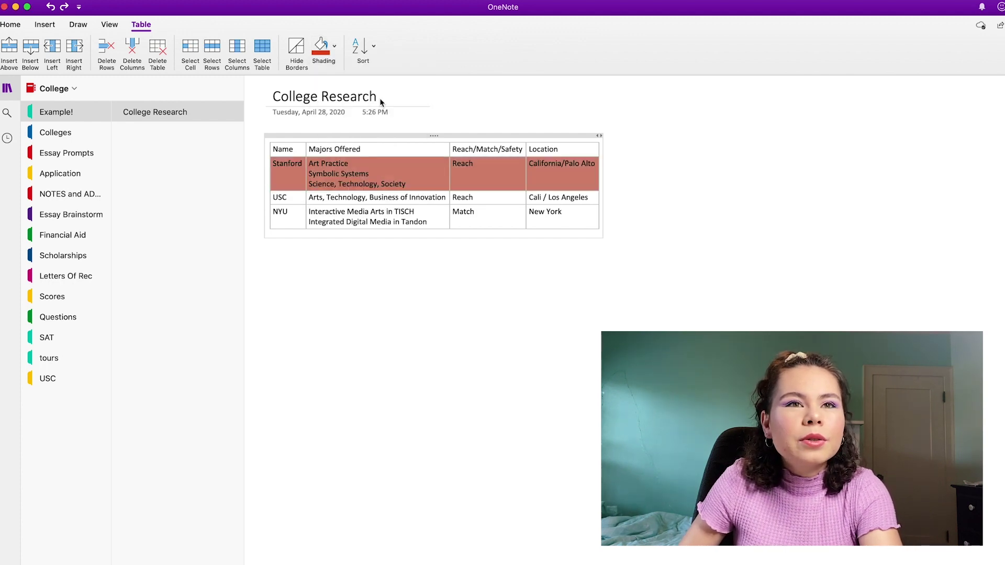
left_click(432, 181)
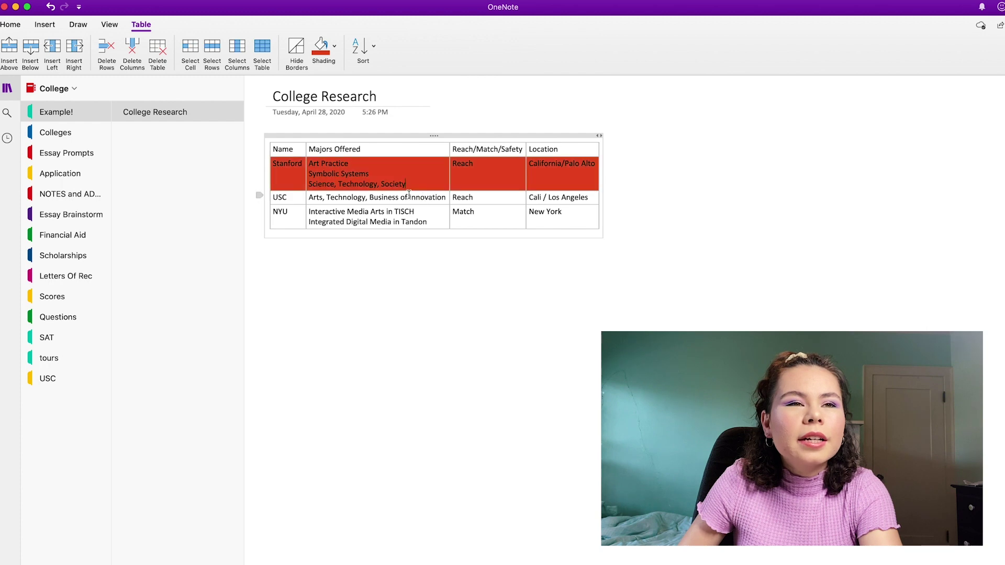
left_click_drag(275, 164, 560, 173)
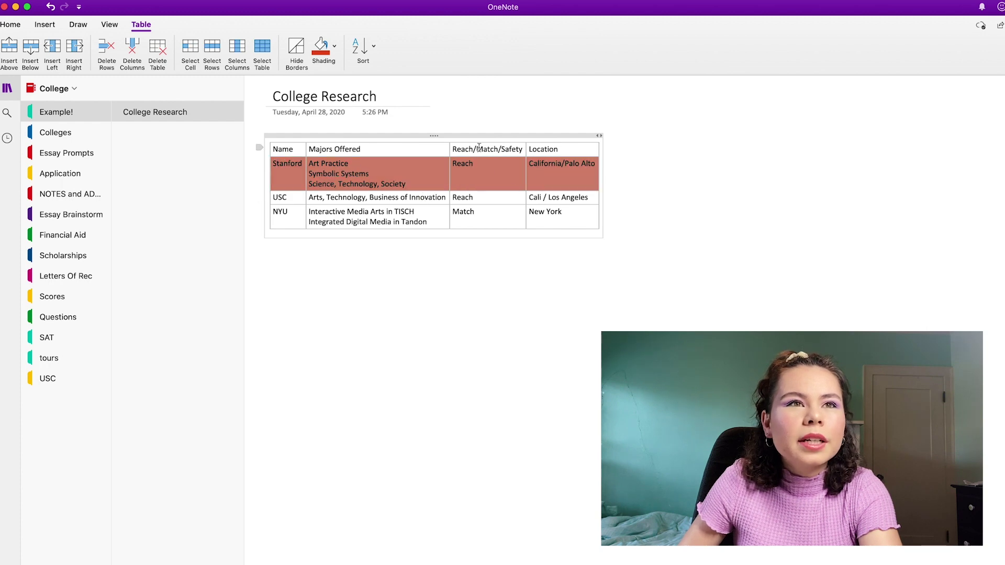
left_click(334, 48)
left_click(382, 115)
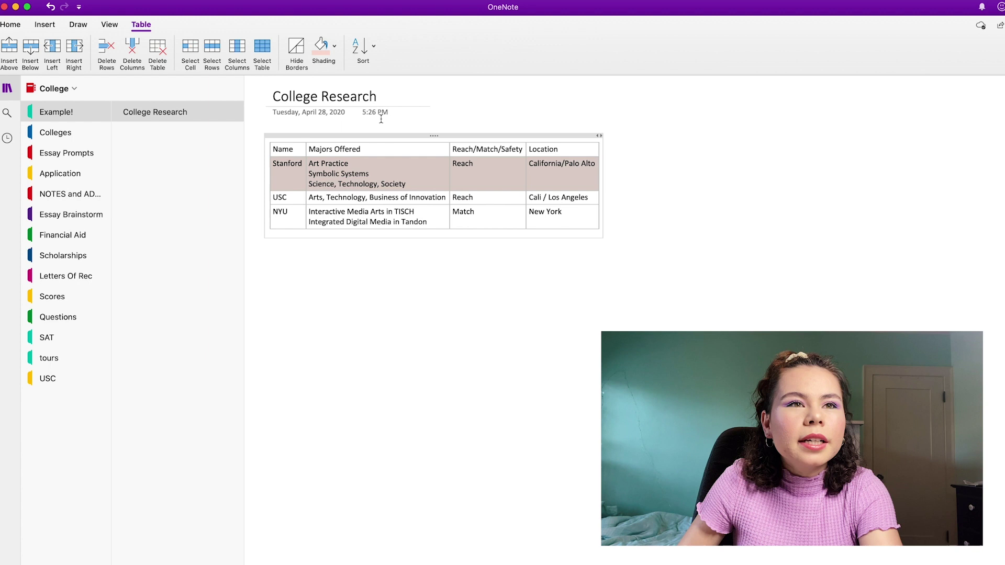
left_click(362, 211)
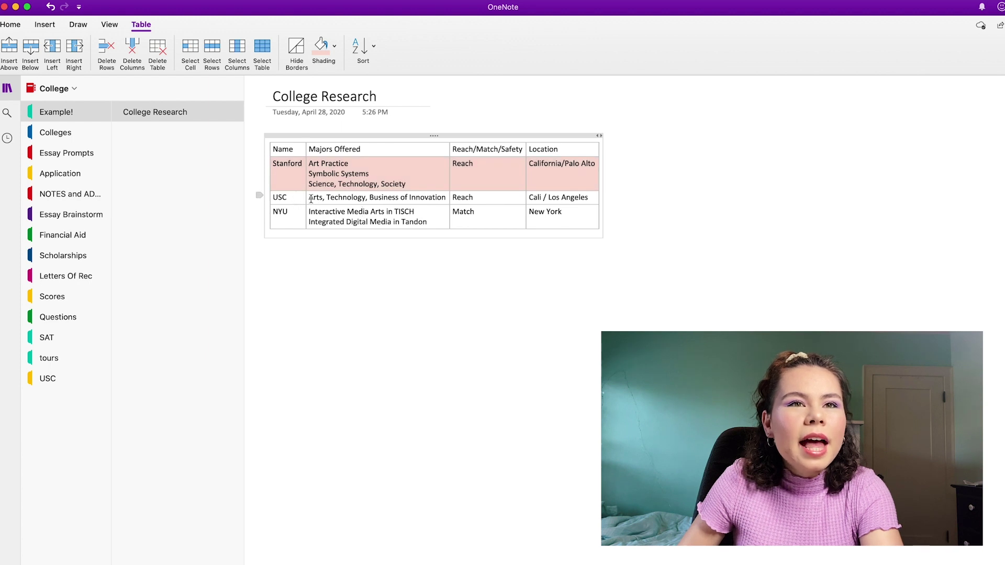
Step: Shade the USC row light yellow and the NYU row lavender
left_click_drag(293, 198, 563, 198)
left_click(336, 52)
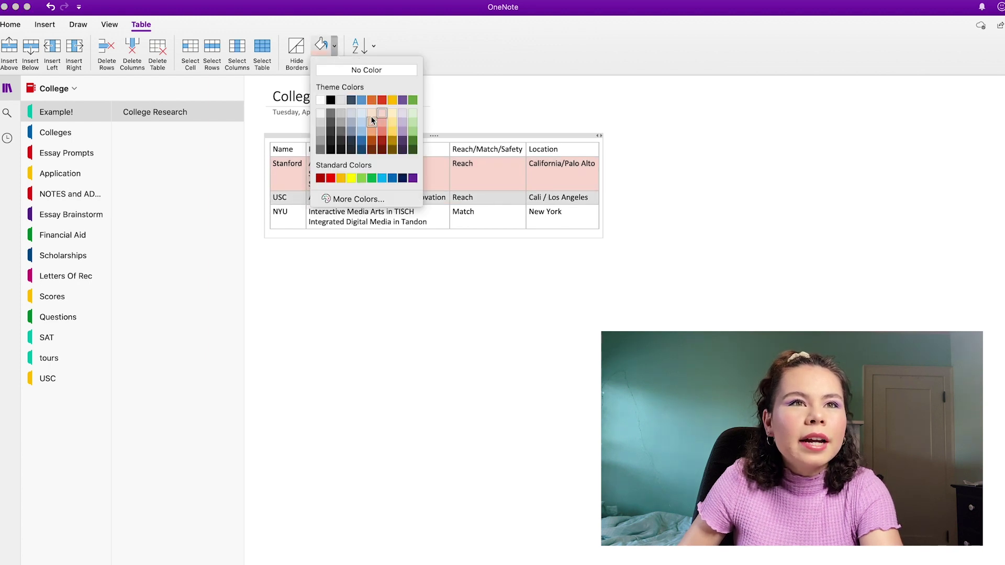
left_click(393, 112)
mouse_move(298, 214)
left_mouse_down()
mouse_move(572, 199)
mouse_move(566, 213)
left_mouse_up()
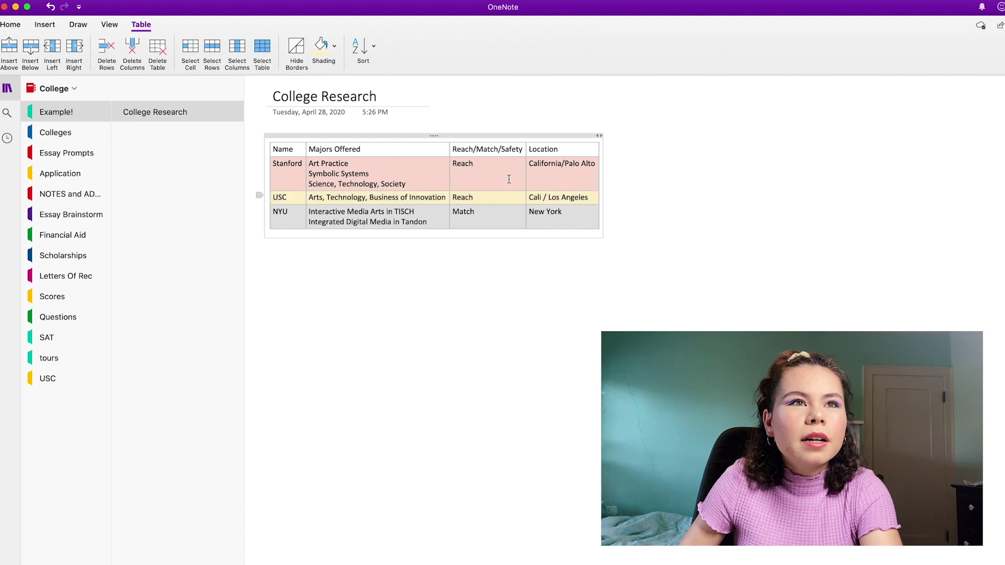
left_click(334, 46)
left_click(403, 119)
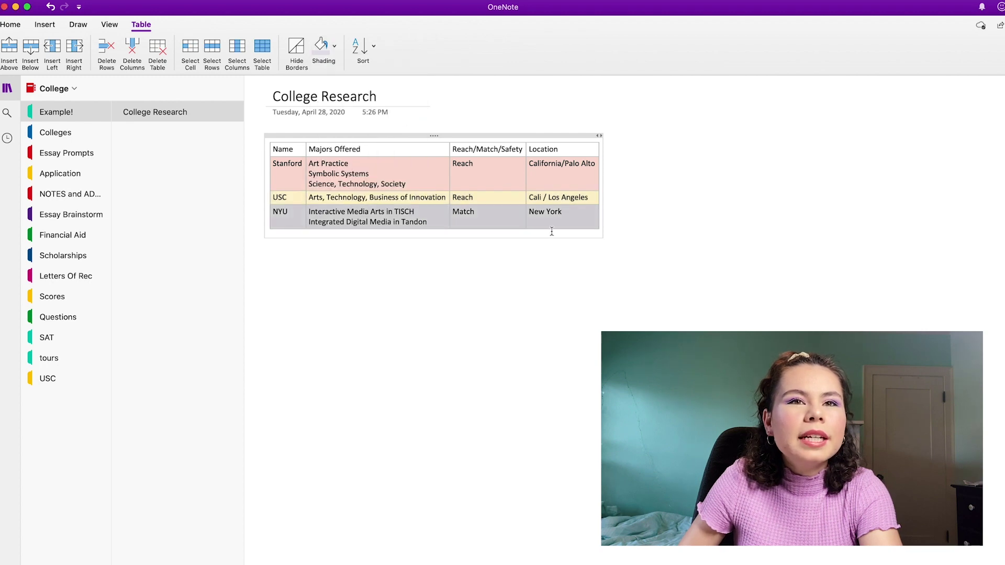
left_click(567, 241)
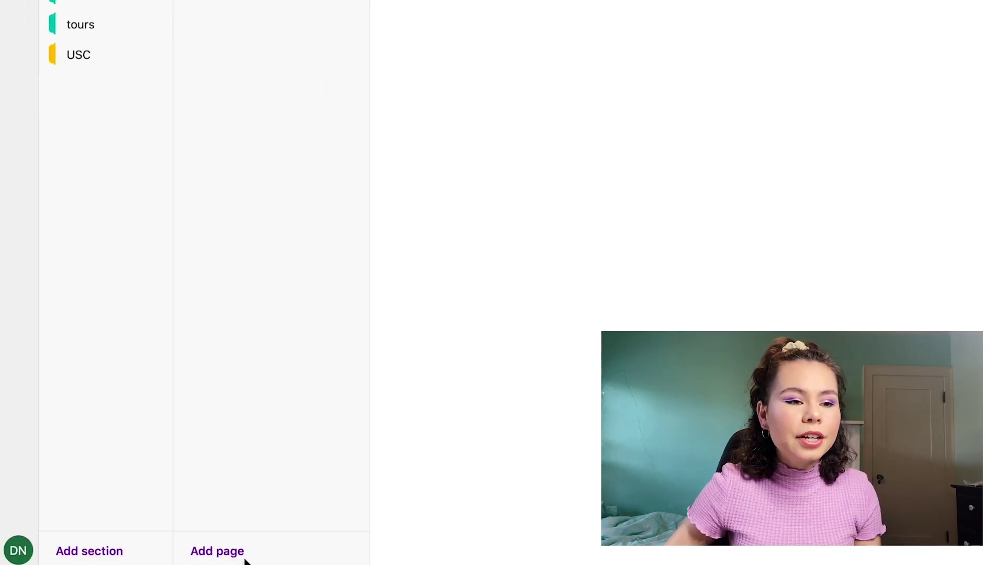
Step: Add a new page titled 'COLLGE CHECKLIST'
left_click(229, 554)
type("Co")
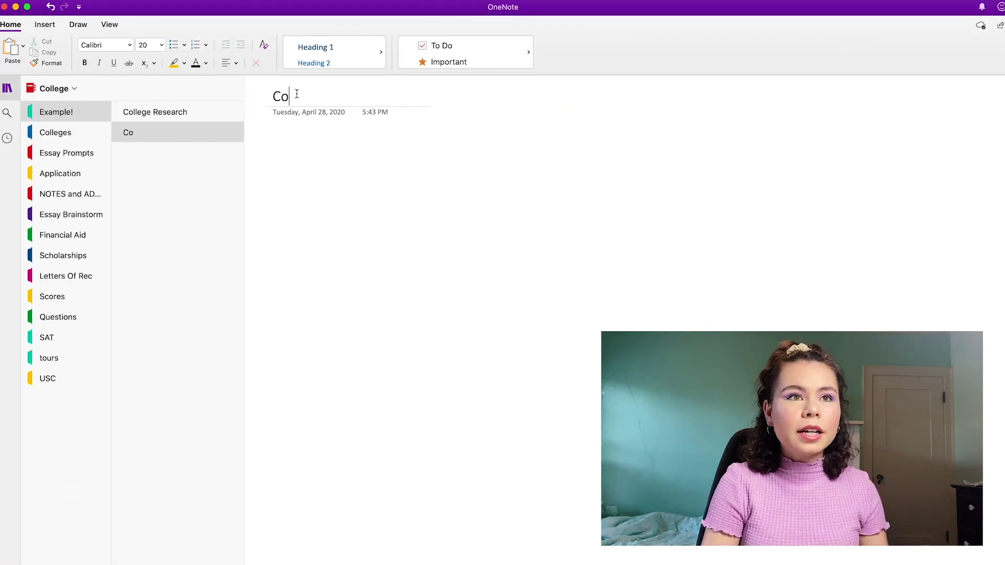
key("BackSpace")
type("OLLGE CHECK")
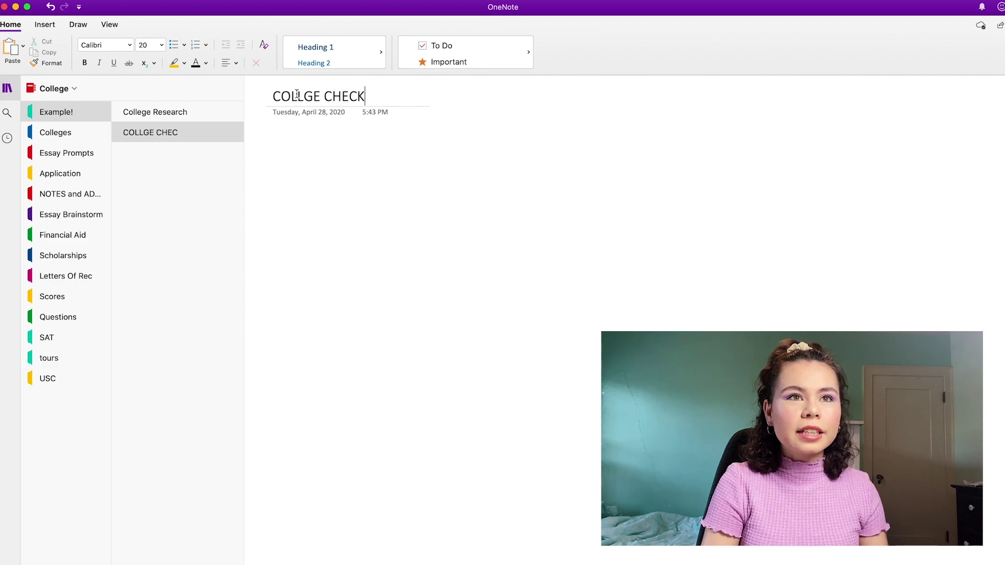
type("LIST")
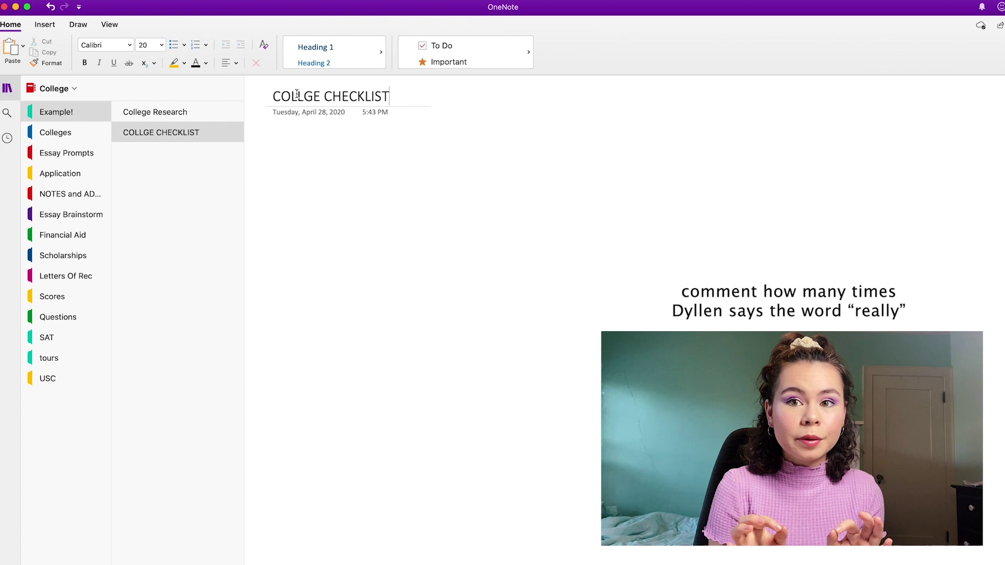
key("Return")
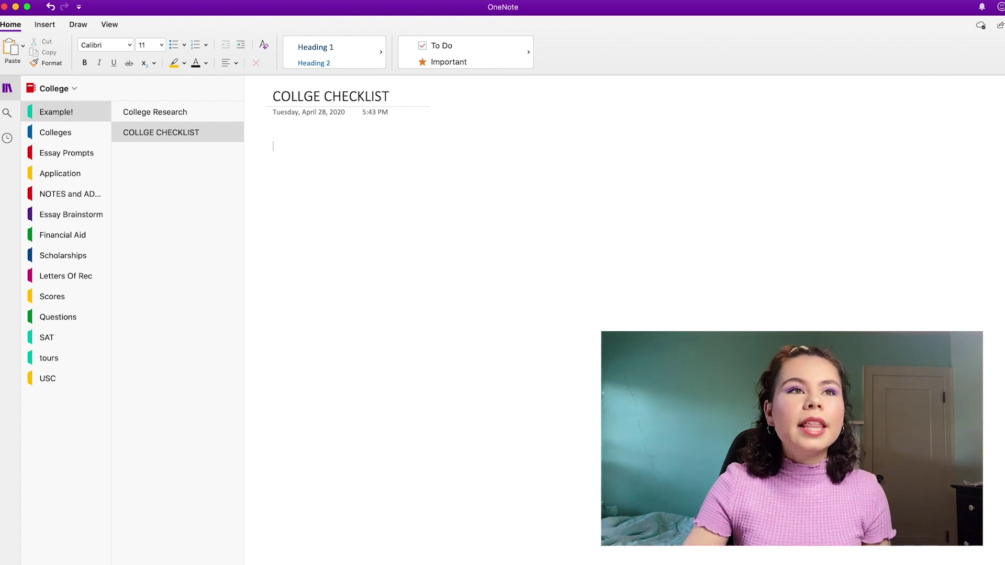
Step: Insert a table headed College, Application Deadline, What's Required?, Interviews, Decision Released By
left_click(44, 25)
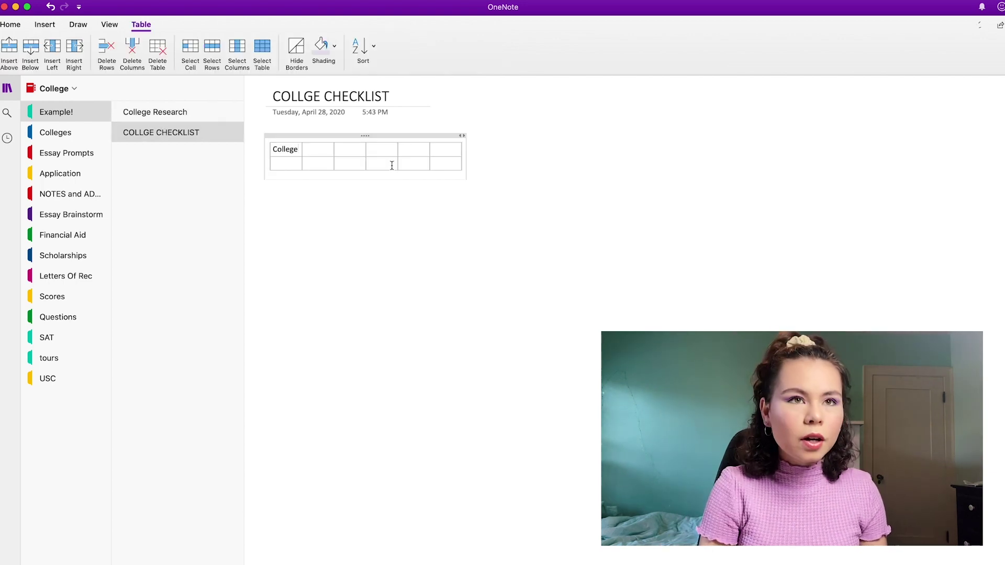
key("Tab")
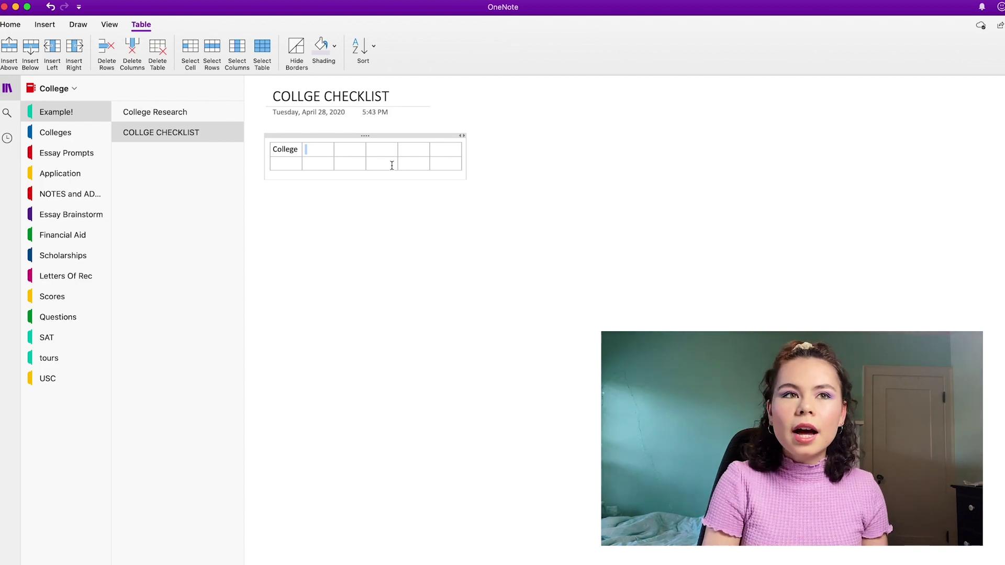
type("Application Deadline")
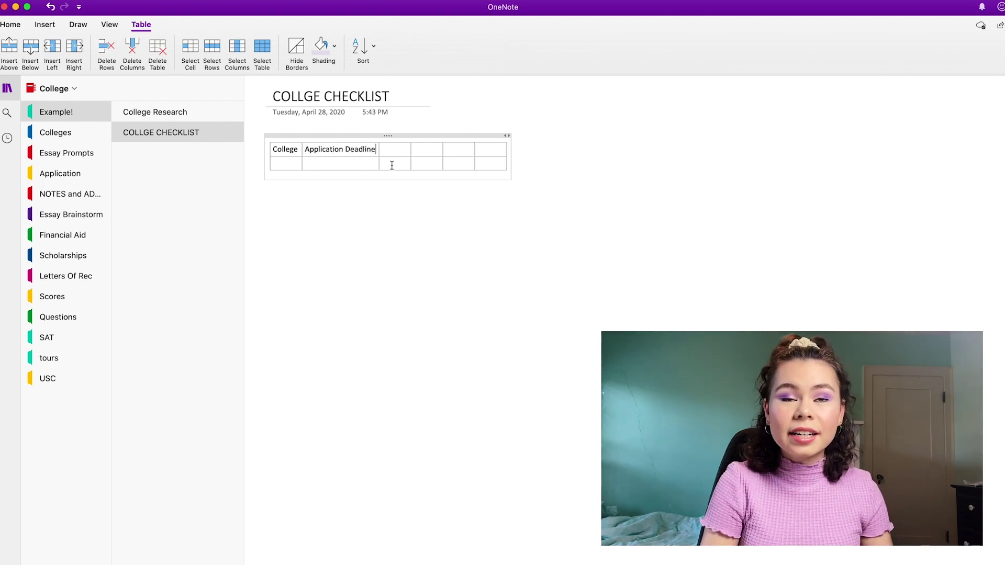
type("Re")
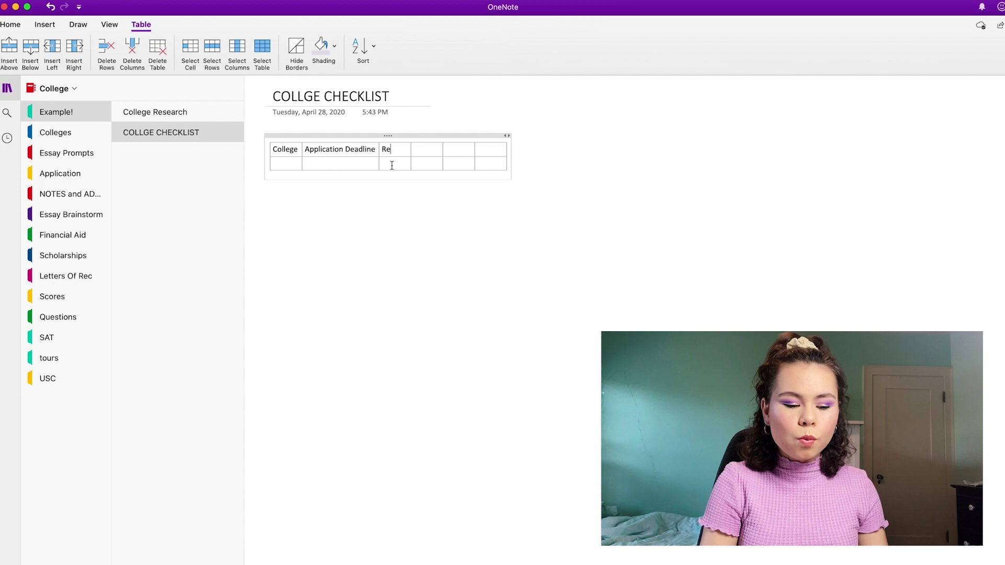
key("BackSpace")
key("BackSpace")
type("What's Re")
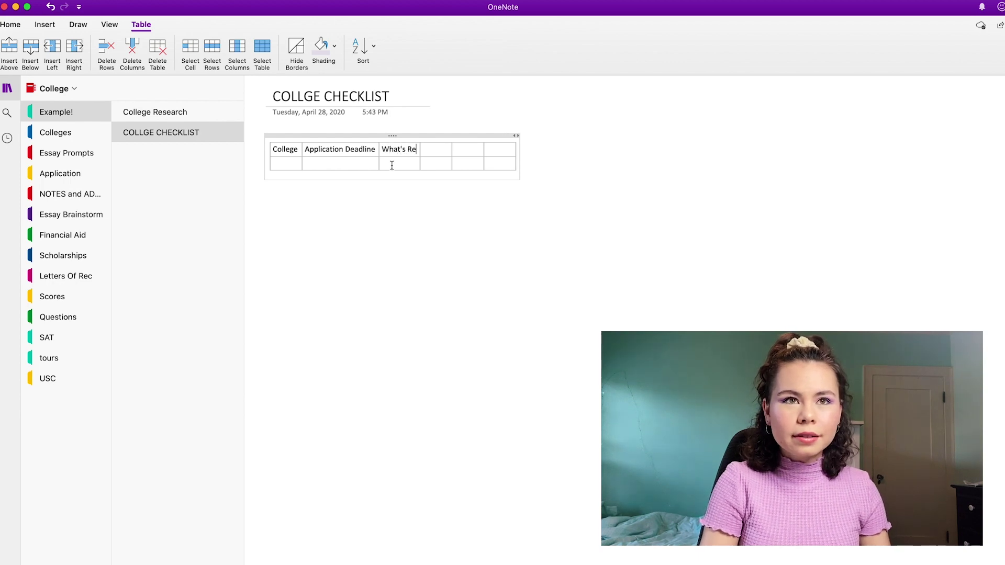
type("quired?")
key("Tab")
type("Interviews")
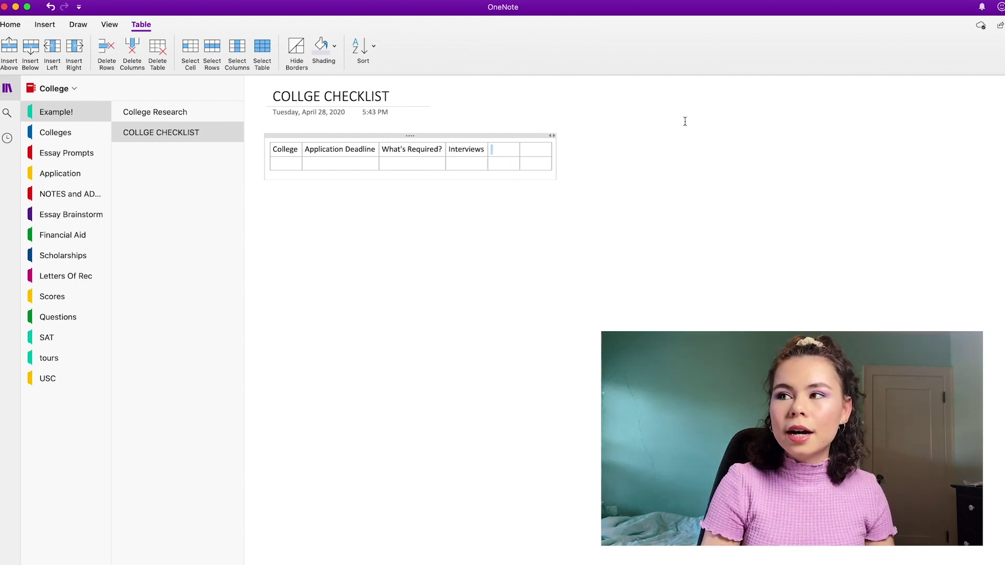
type("Decision Released By")
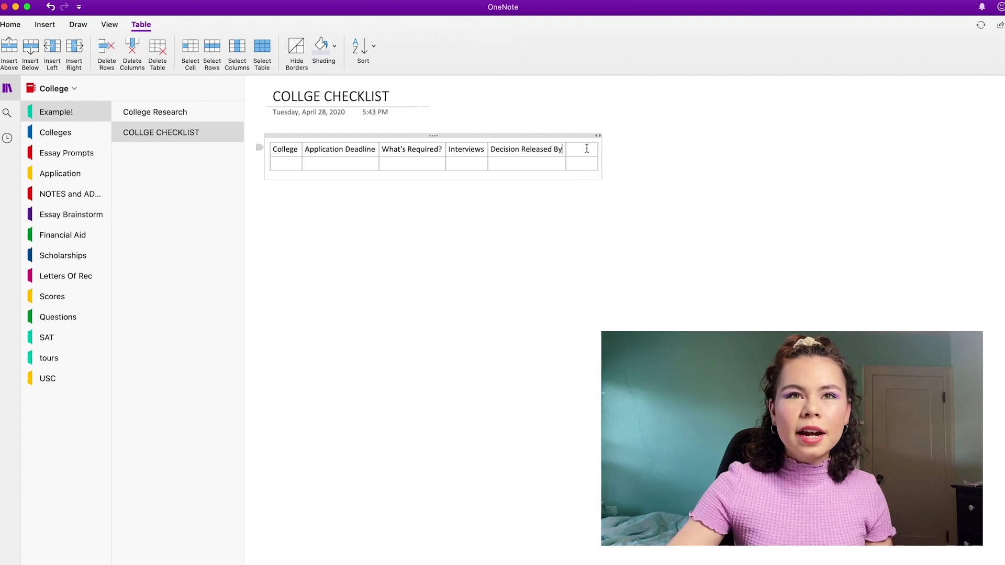
left_click_drag(581, 149, 584, 161)
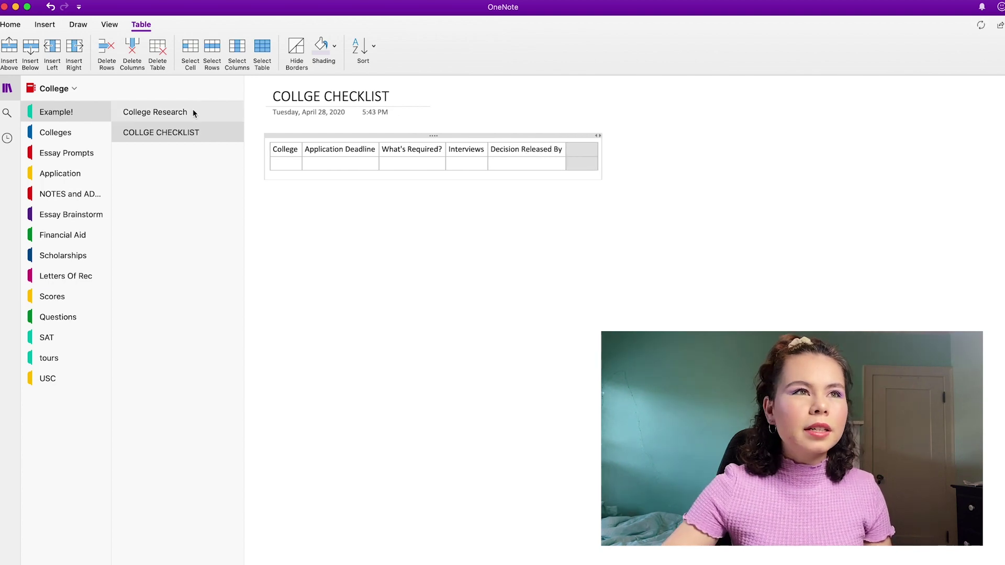
Step: Delete the empty last column and start the Stanford row with major Art Practice
left_click(132, 50)
left_click(282, 164)
type("Stanford")
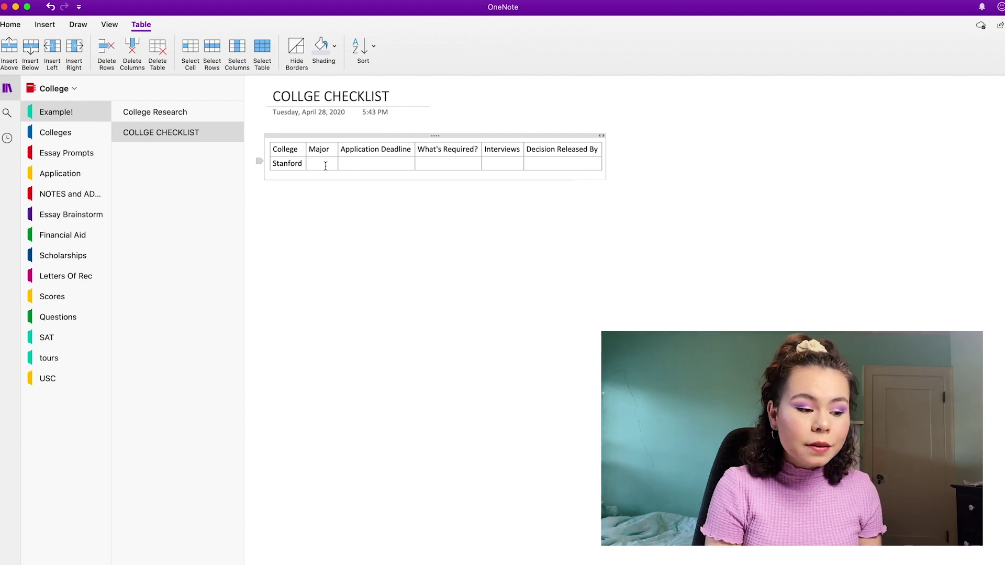
type("CS +")
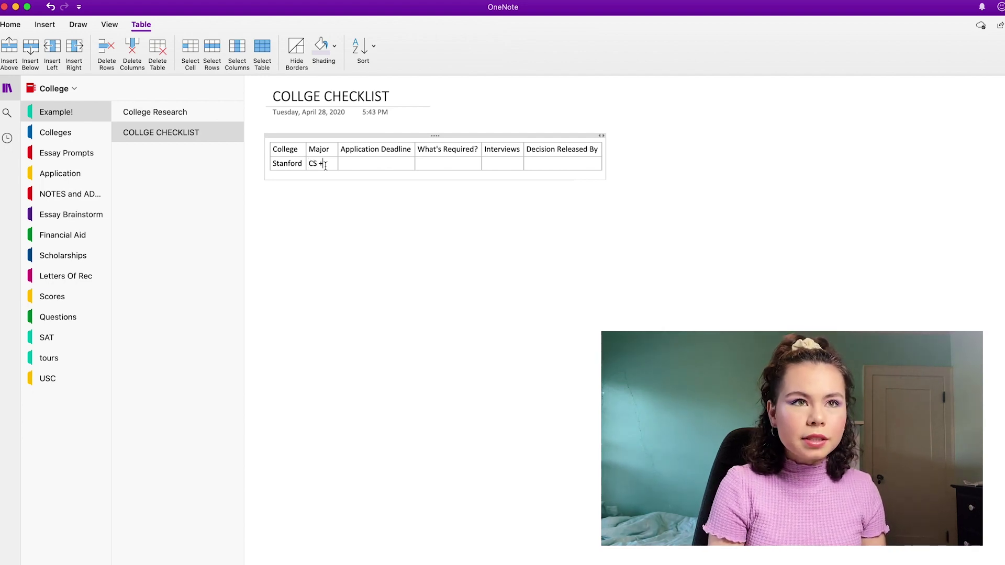
key("BackSpace")
key("BackSpace")
key("BackSpace")
key("BackSpace")
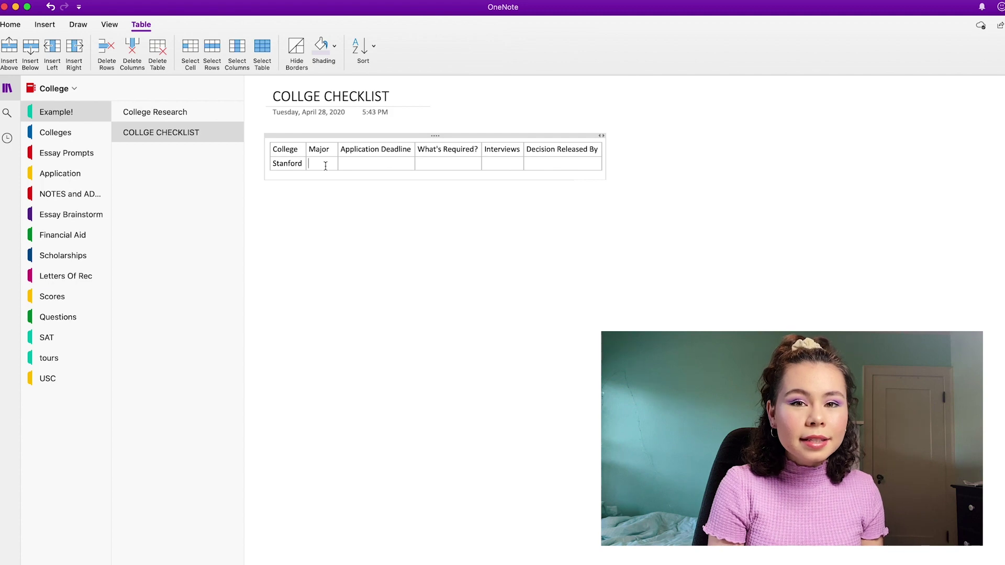
type("Art Practic")
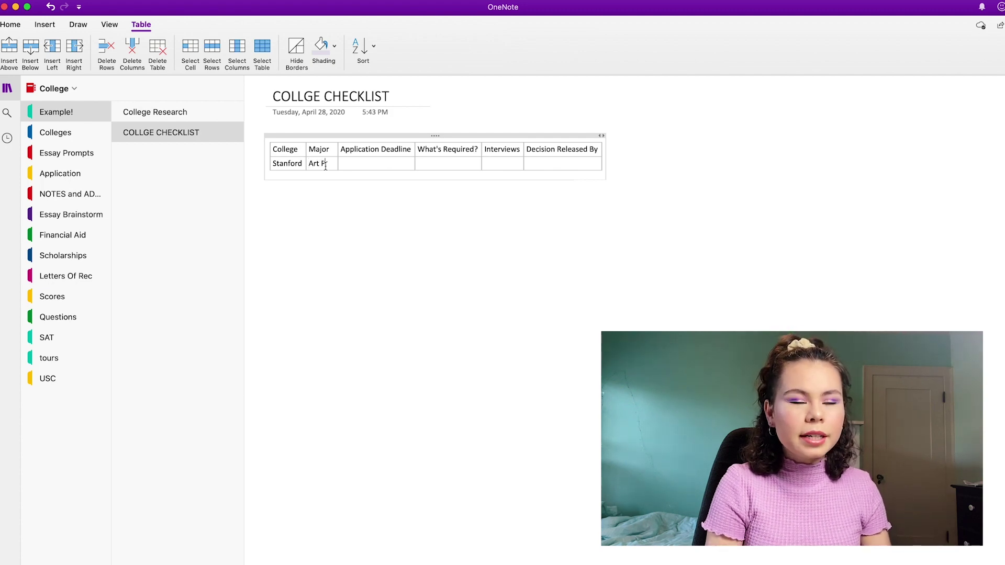
type("e Symbolic Systems")
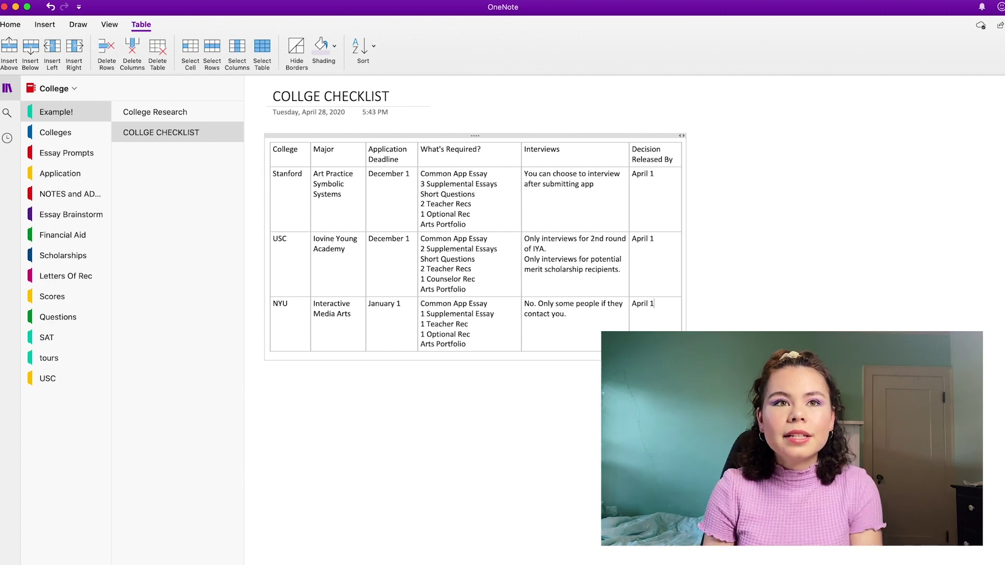
Step: Shade the Stanford checklist row light red
left_click_drag(293, 197, 635, 194)
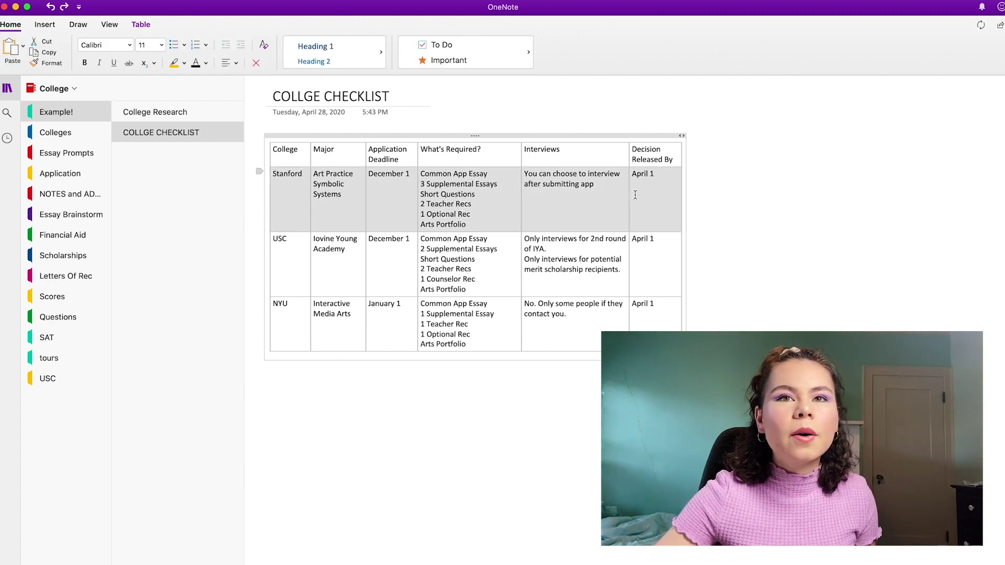
left_click(142, 25)
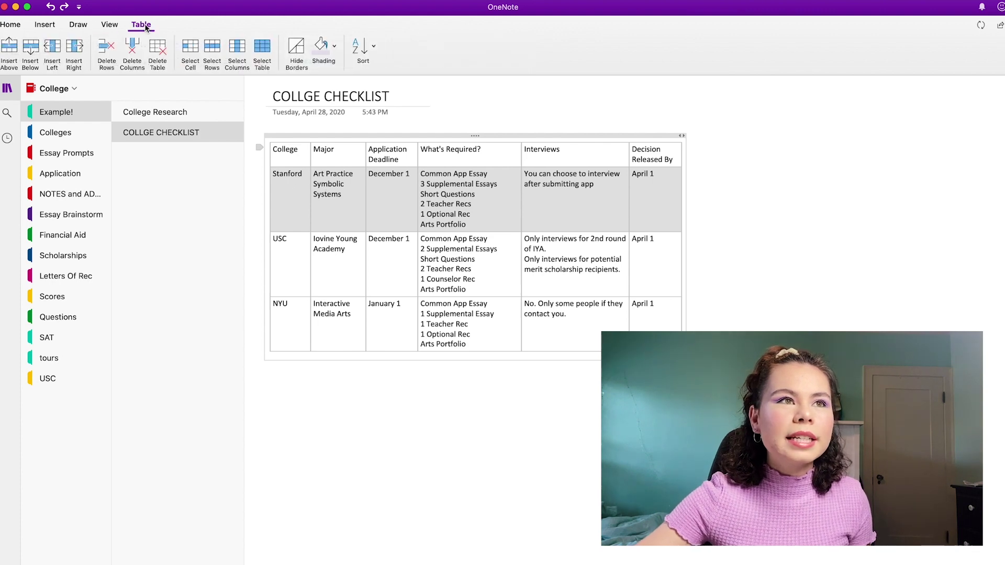
left_click(334, 47)
left_click(381, 112)
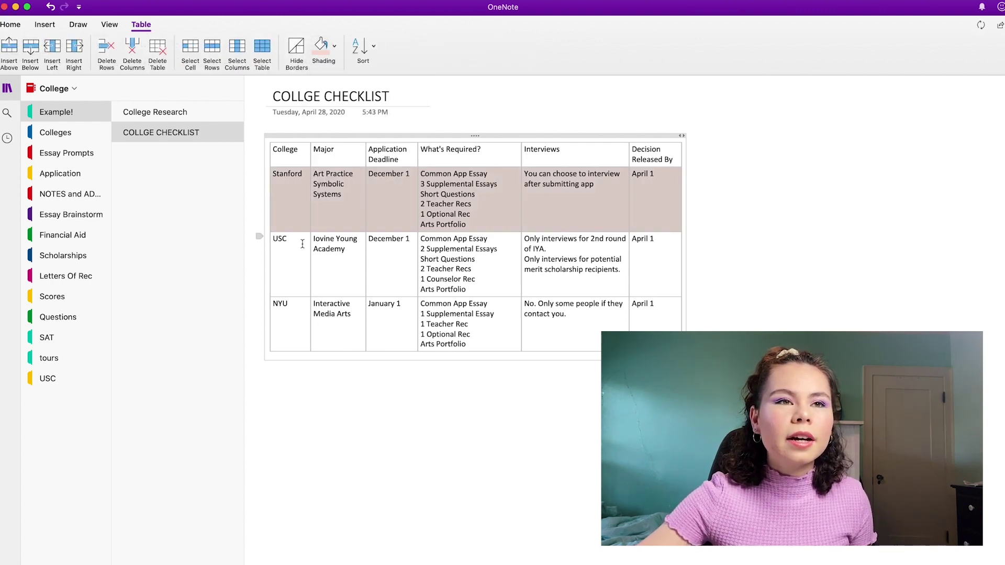
left_click_drag(303, 244, 635, 250)
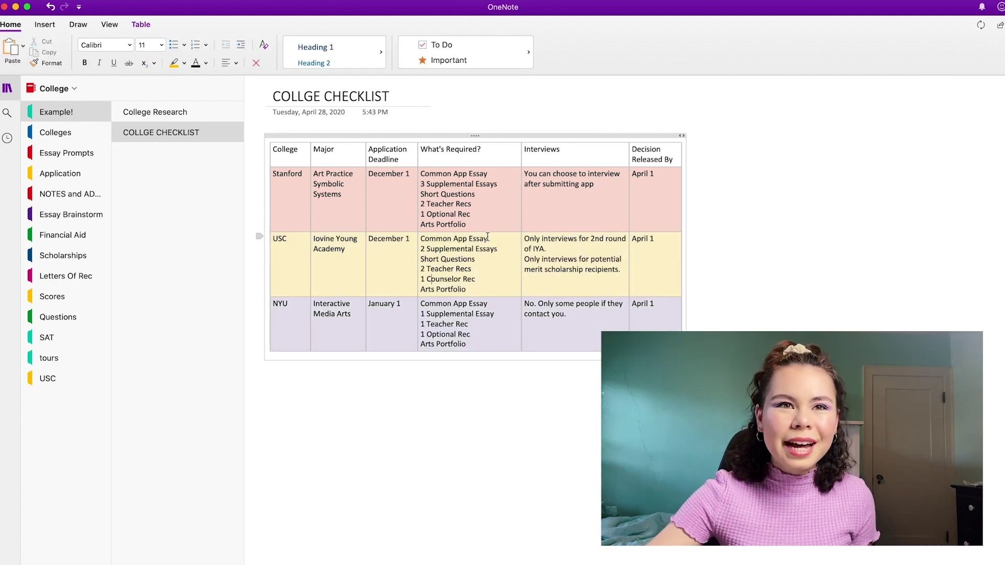
Step: Highlight the Arts Portfolio requirements in light cyan
left_click_drag(467, 226, 421, 225)
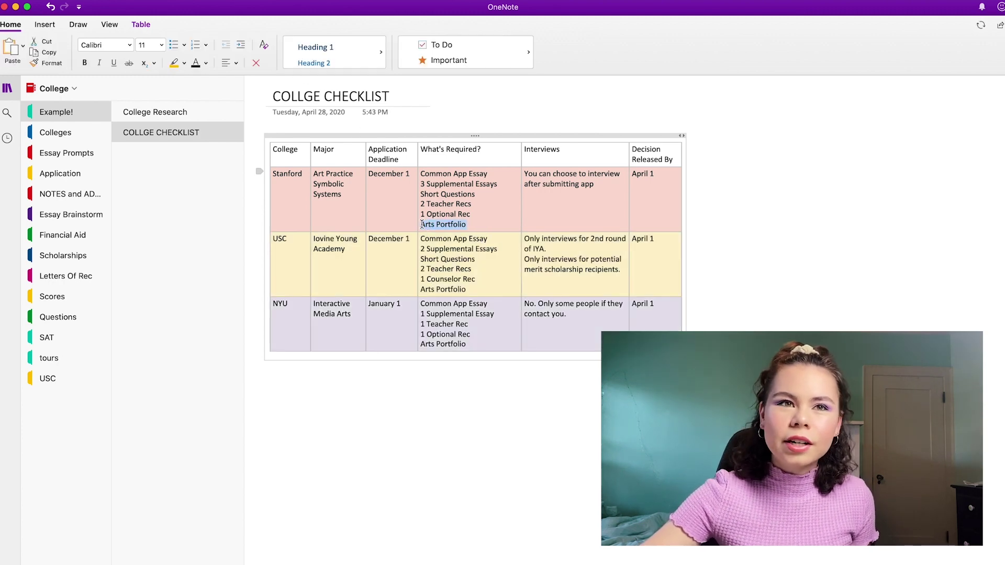
left_click(184, 63)
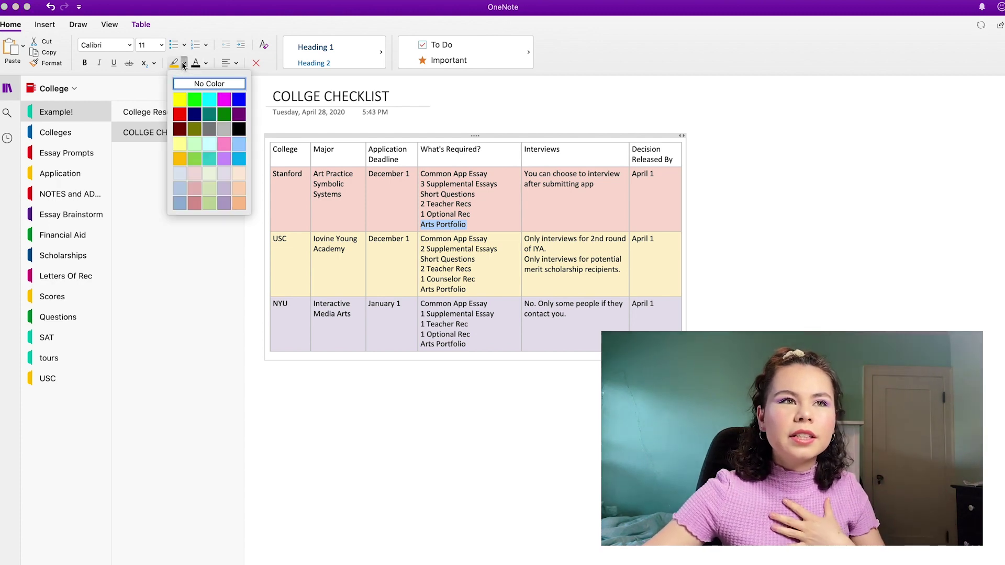
left_click(209, 143)
left_click(174, 64)
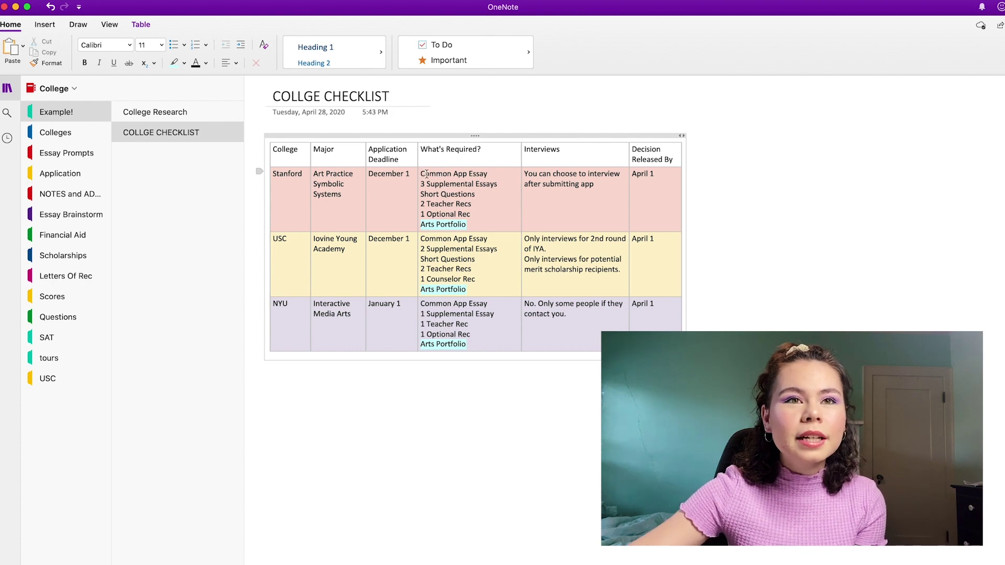
Step: Add To Do checkboxes to every requirement in the What's Required? column
left_click_drag(426, 174, 485, 324)
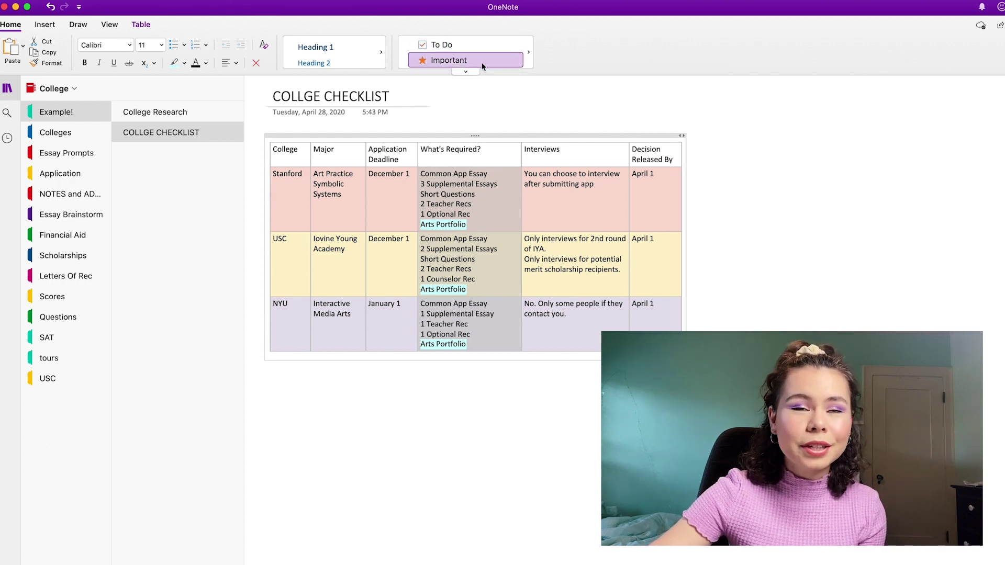
left_click(454, 45)
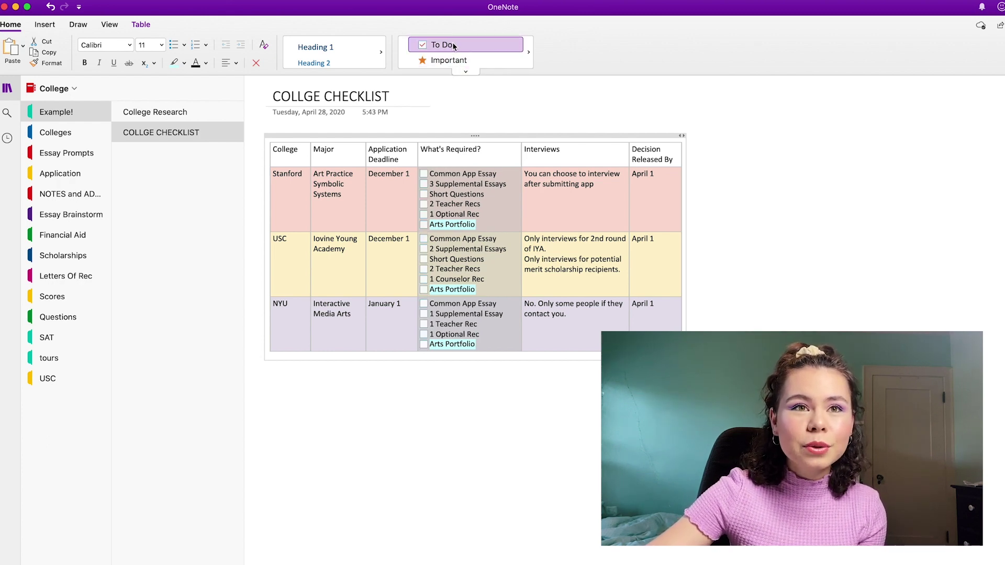
left_click(425, 175)
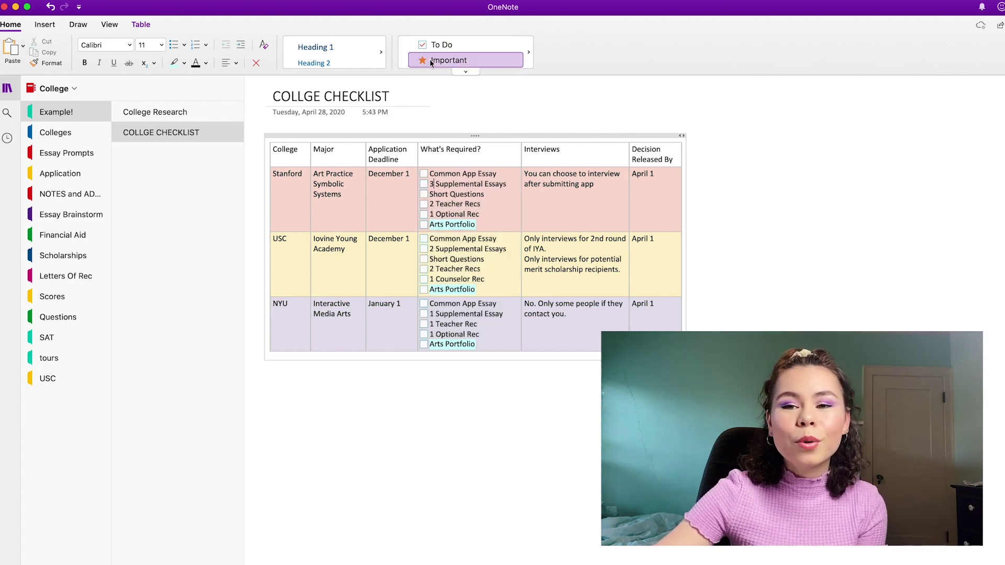
Step: Browse the other tags in the Tags gallery, returning to To Do
left_click(529, 62)
left_click(528, 62)
left_click(528, 61)
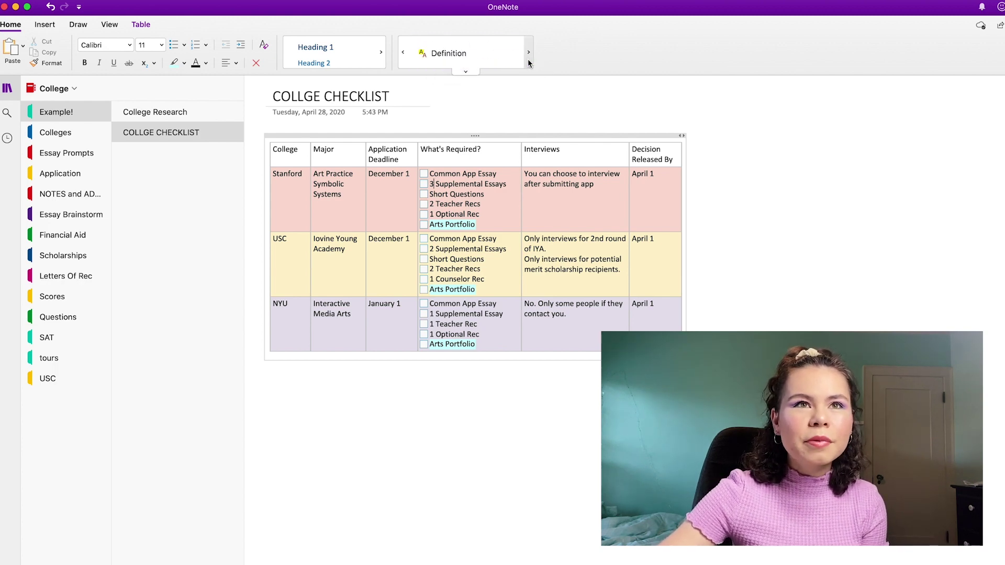
left_click(406, 61)
left_click(406, 61)
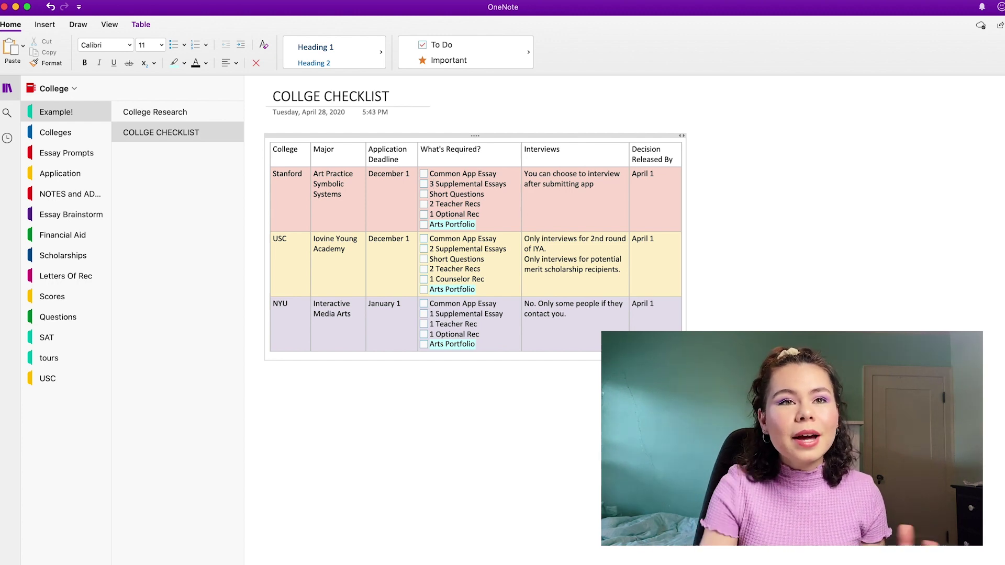
key("Escape")
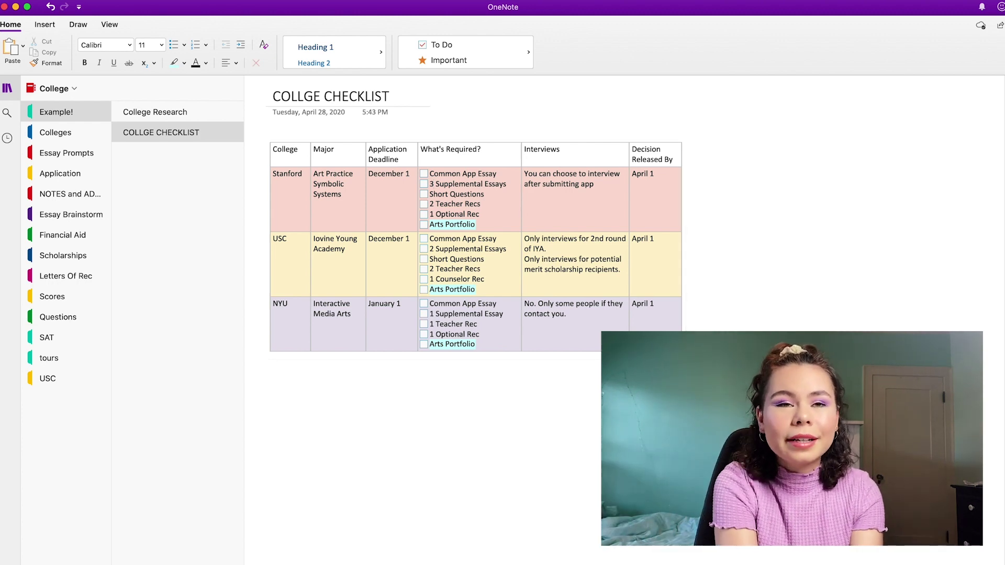
triple_click(463, 304)
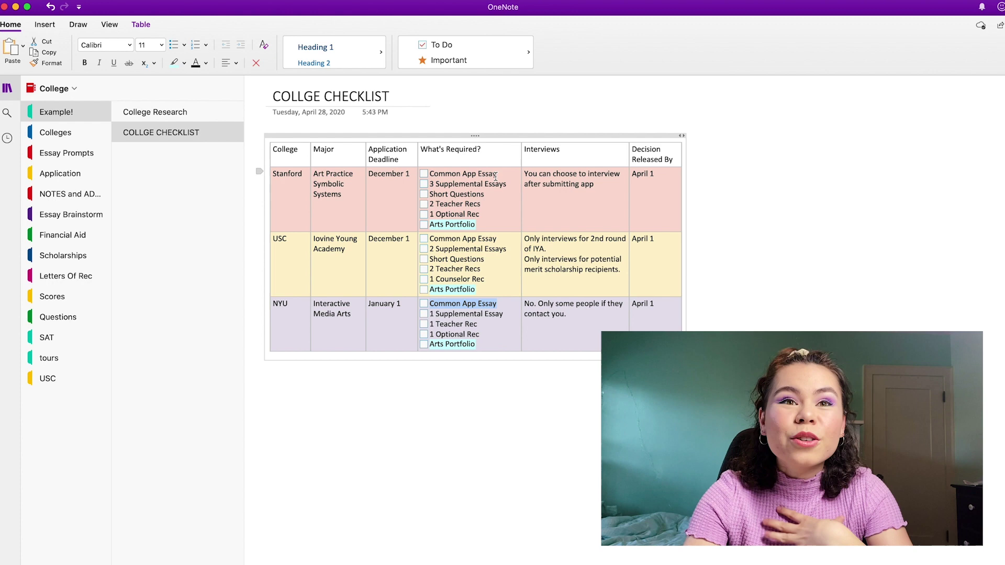
left_click_drag(507, 184, 429, 184)
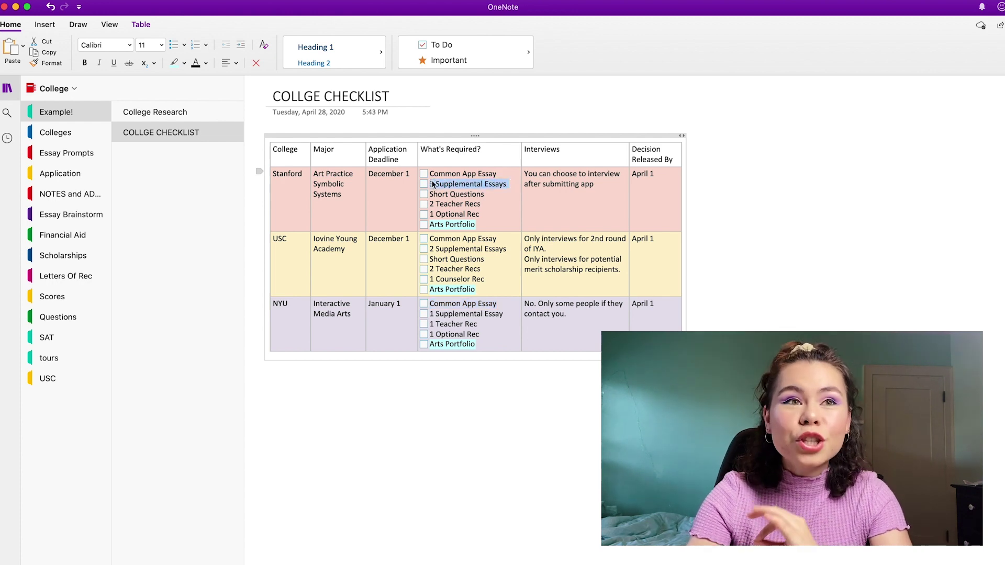
left_click(444, 184)
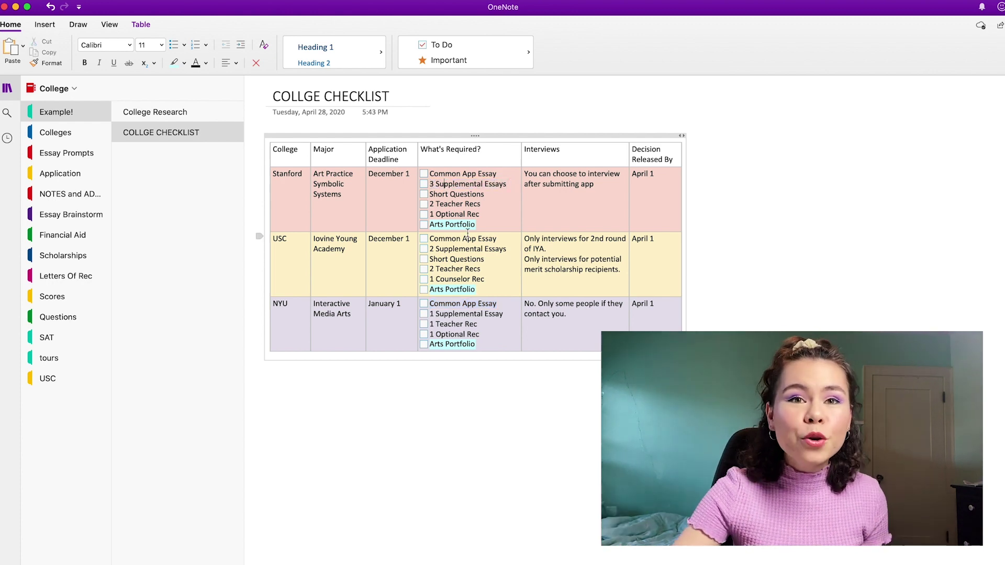
left_click(507, 348)
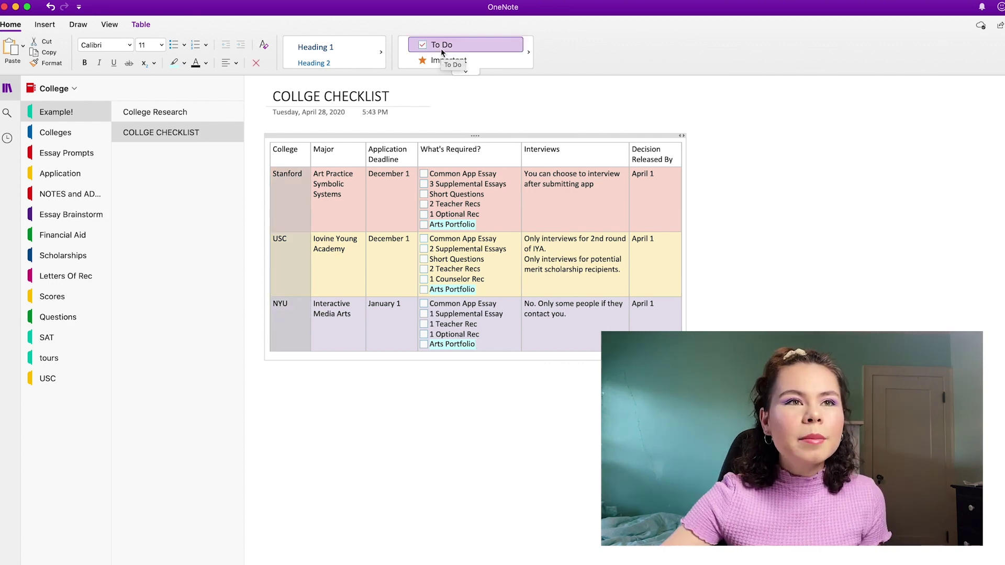
Step: Tag Stanford, USC and NYU with To Do boxes, widen the College column, test Stanford's box
left_click(454, 44)
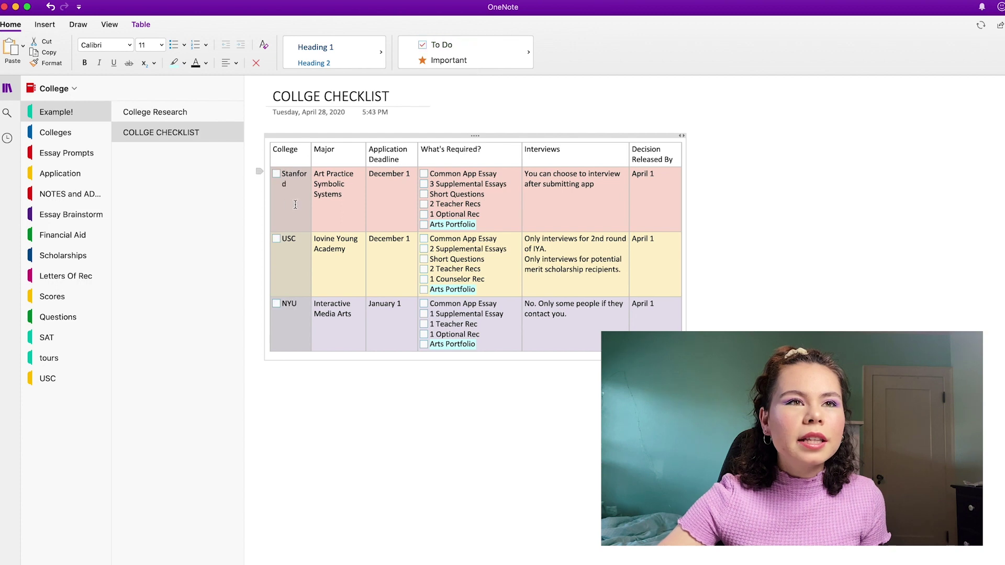
left_click_drag(310, 200, 319, 199)
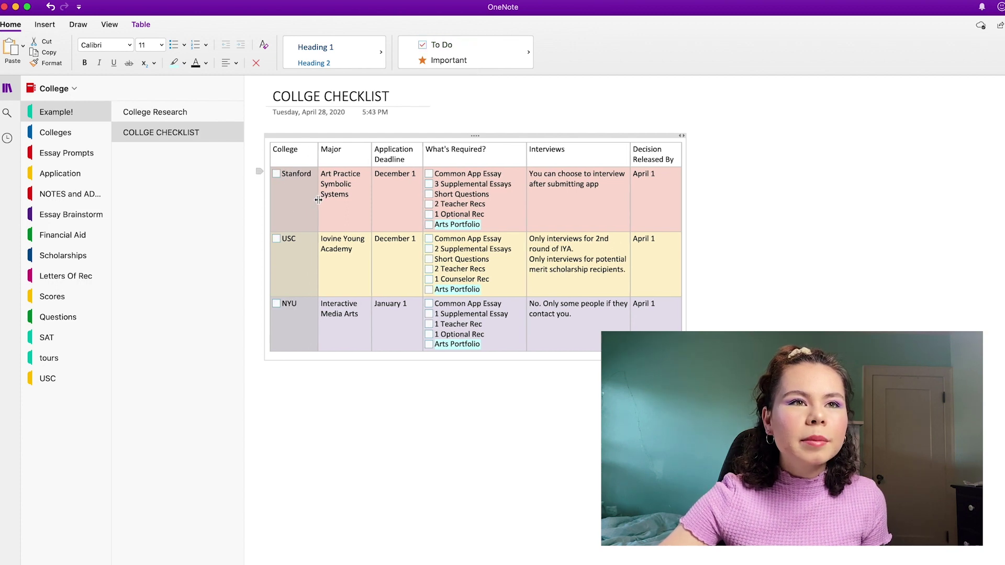
left_click(273, 367)
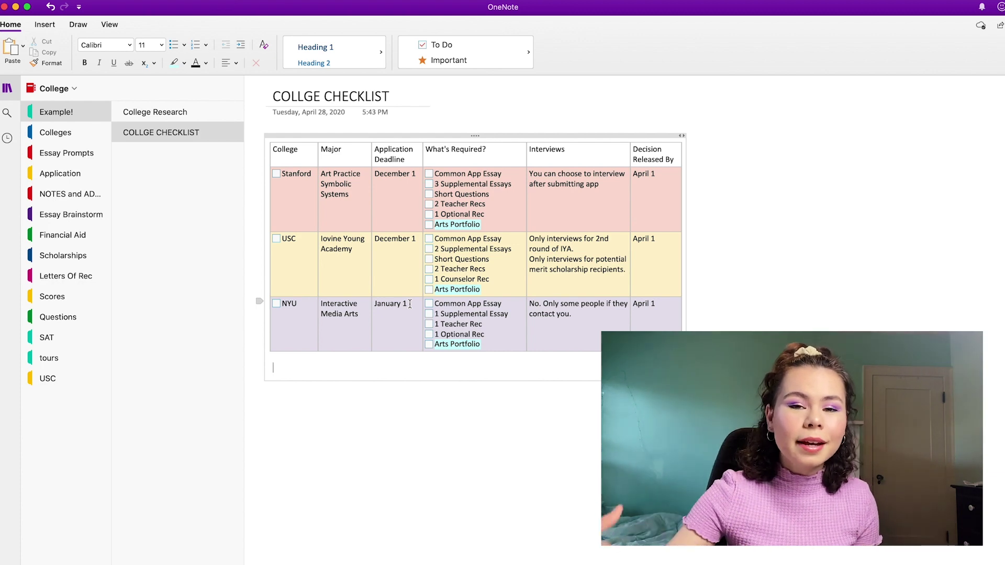
left_click(272, 173)
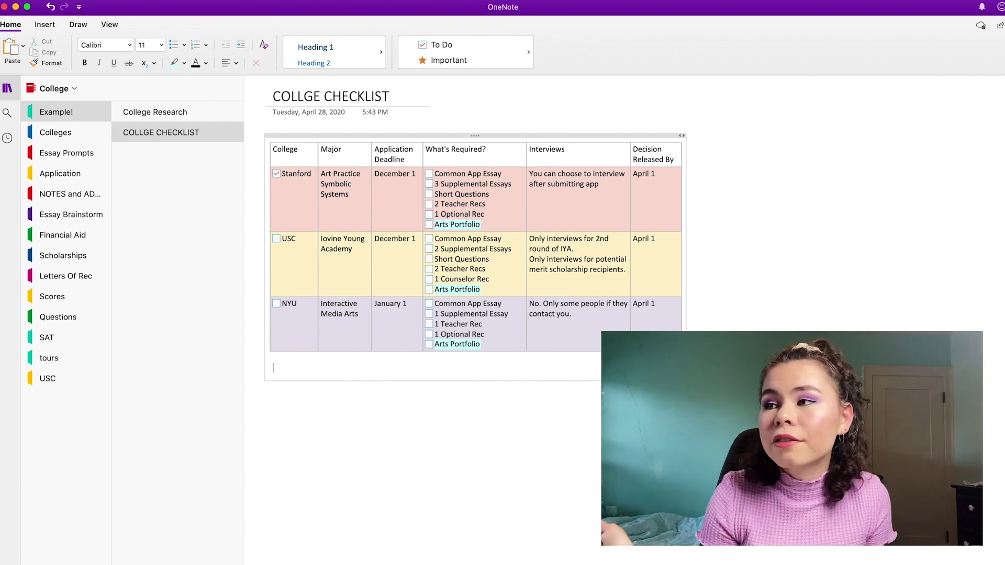
key("super+z")
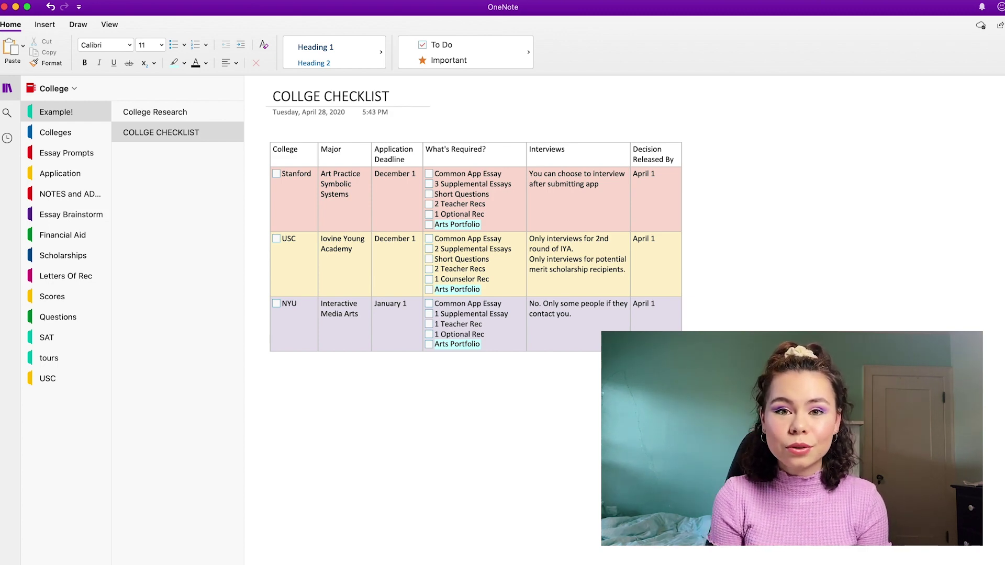
Step: Create a new page and title it 'Stanford'
key("super+n")
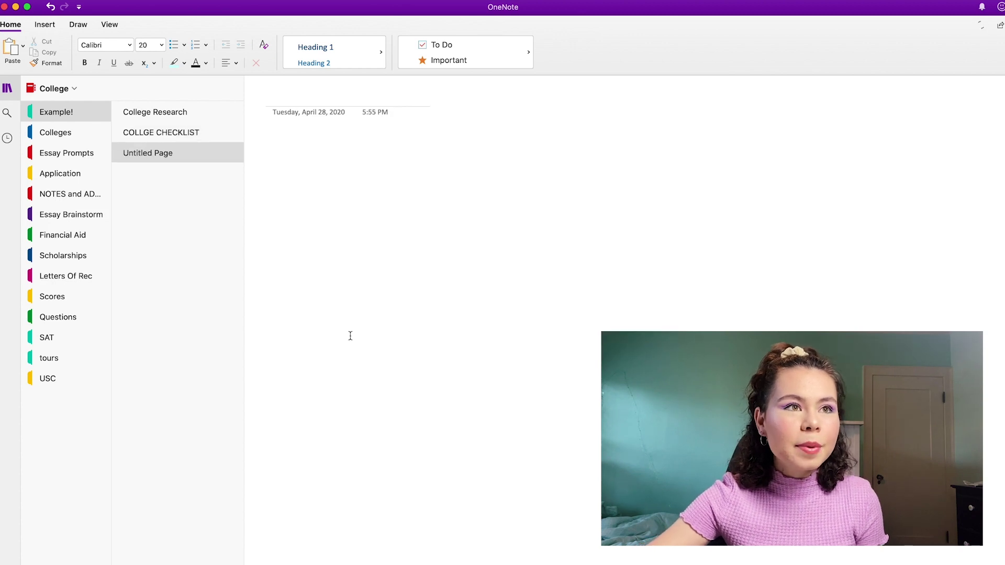
type("Stanfor")
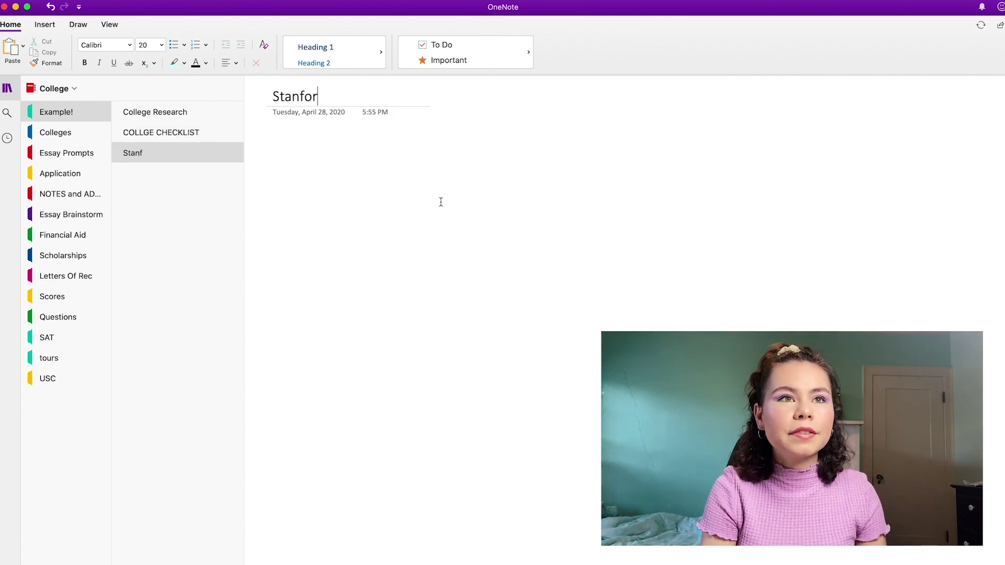
type("d")
key("Return")
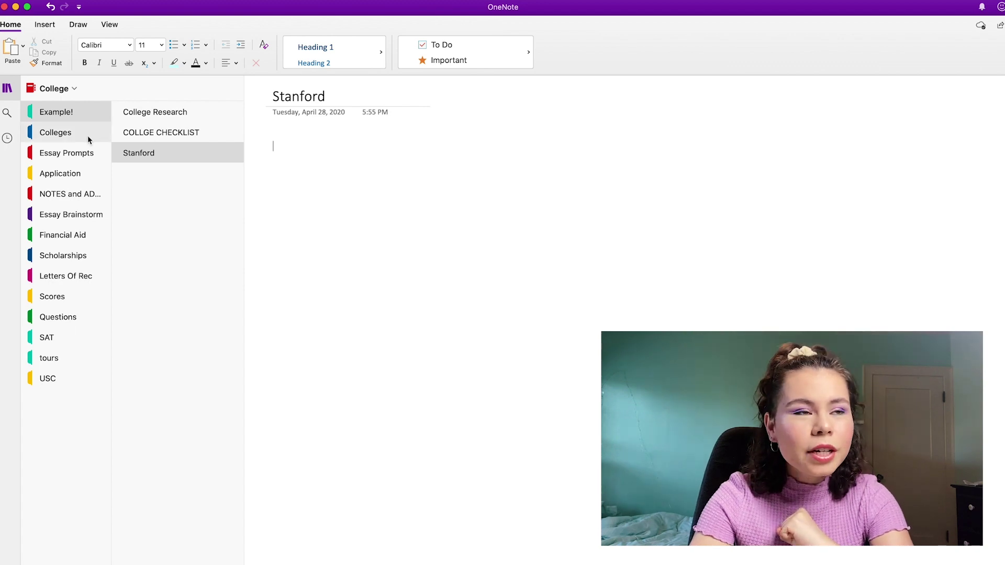
left_click(65, 135)
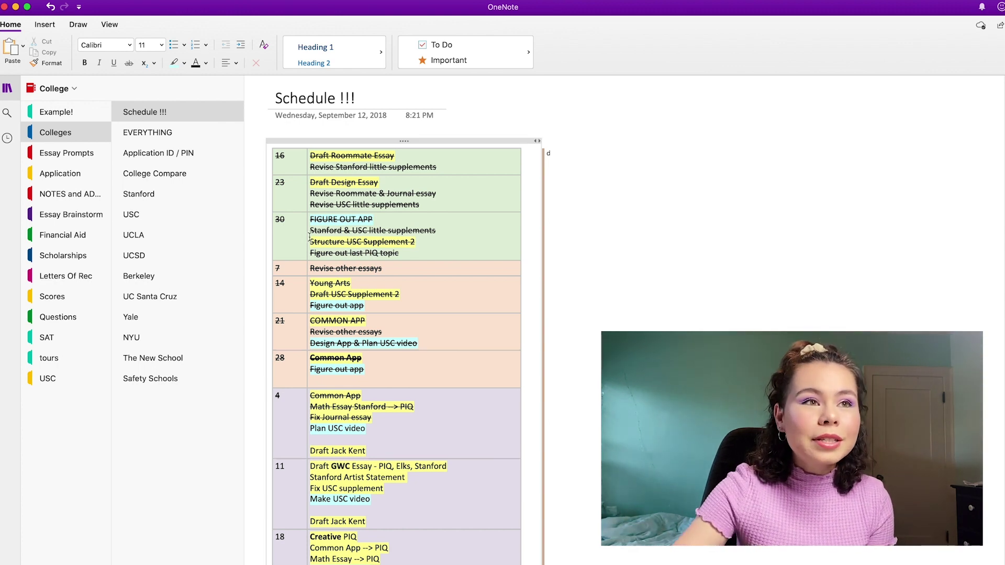
left_click(181, 192)
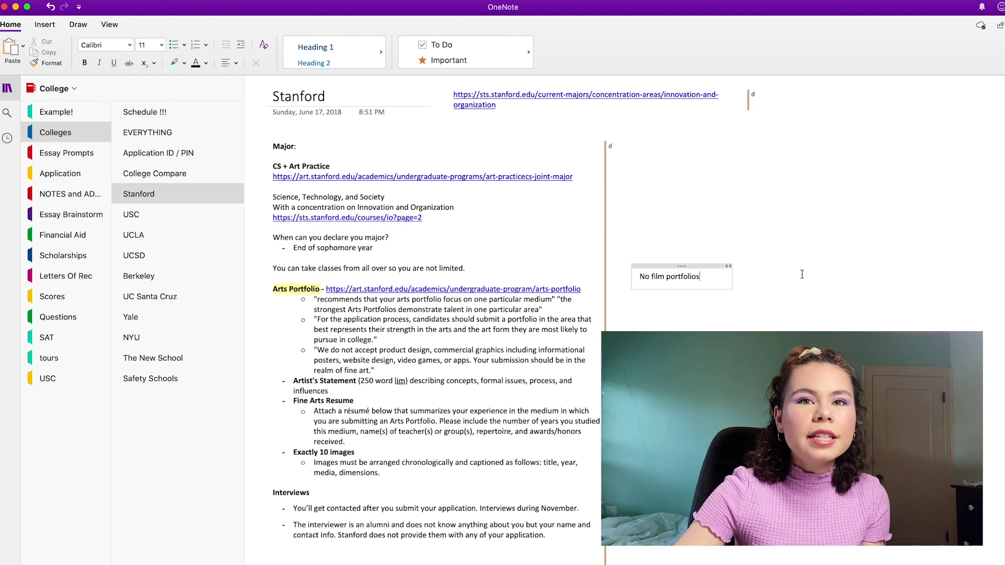
left_click(812, 310)
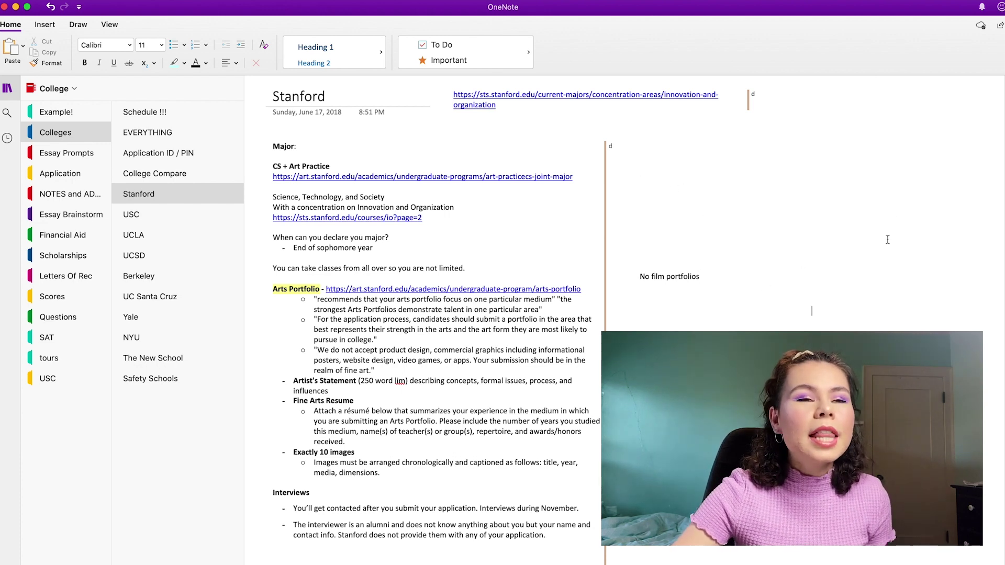
scroll(855, 274, "down", 10)
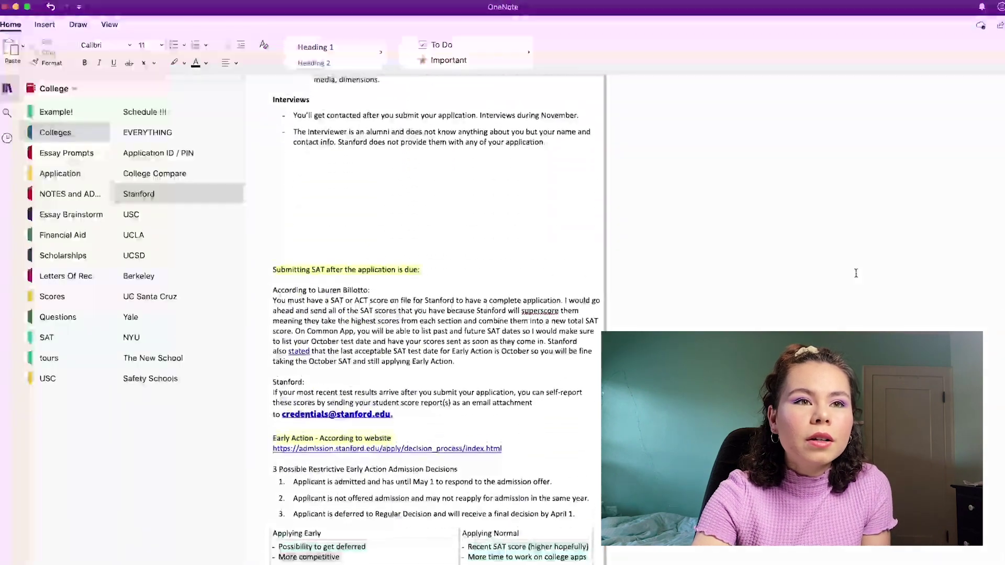
scroll(856, 274, "up", 10)
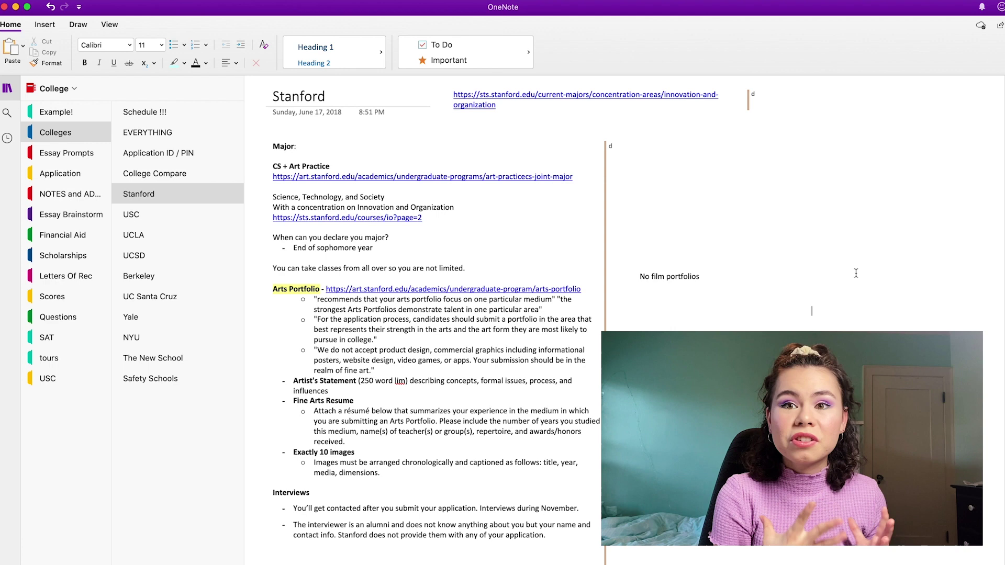
scroll(471, 314, "down", 5)
left_click(161, 237)
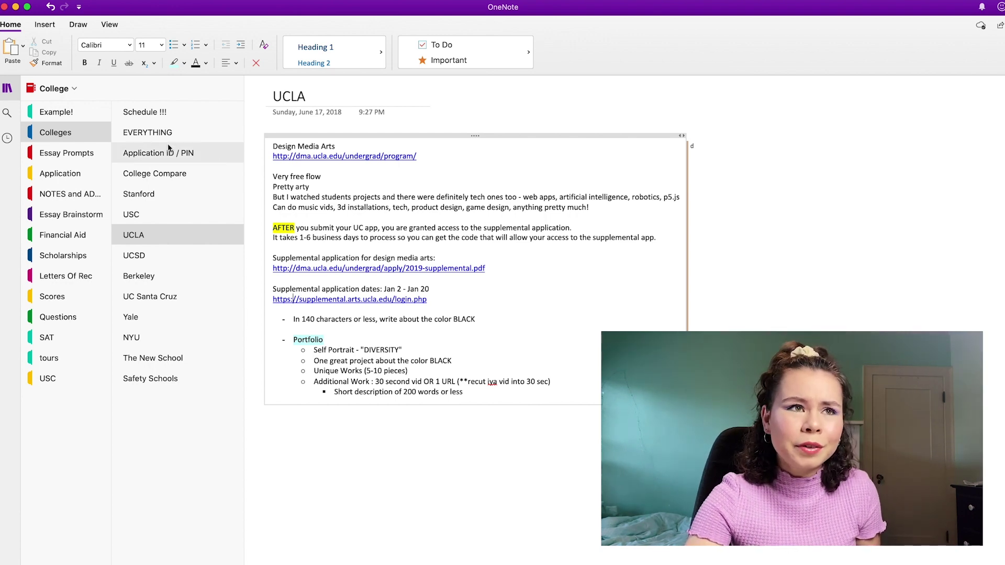
Step: Go back to the Example! section and open the COLLGE CHECKLIST page
left_click(69, 113)
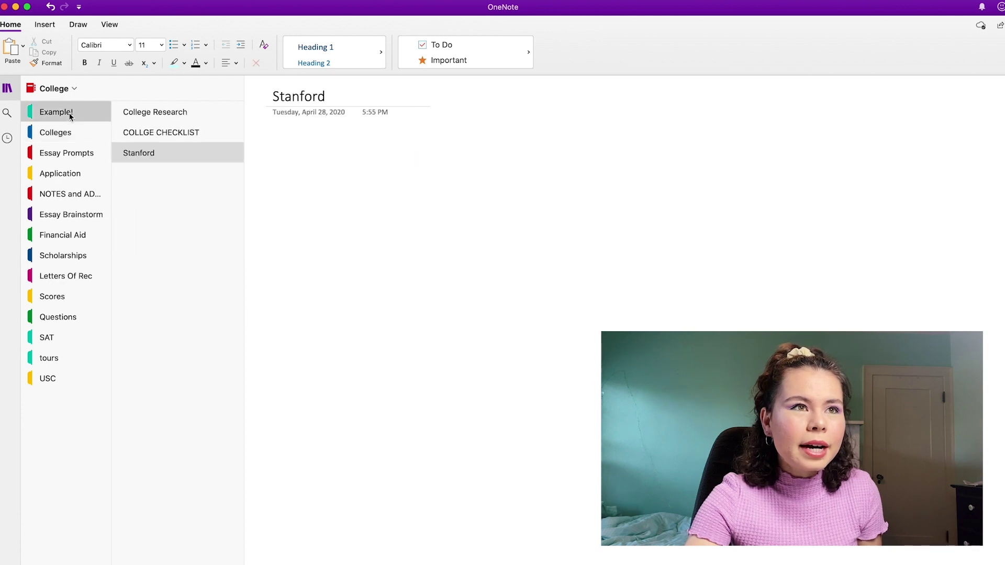
left_click(184, 133)
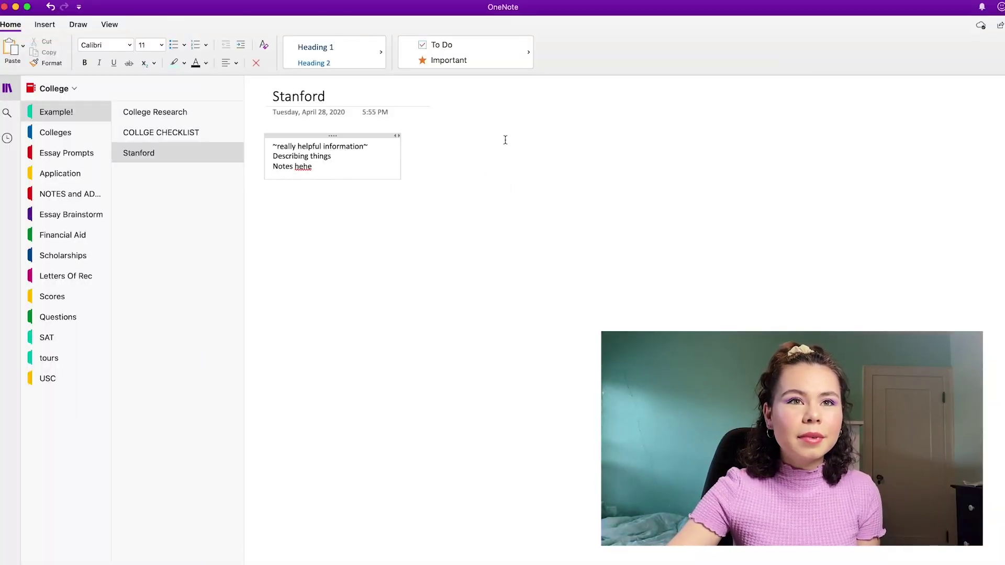
Step: Scatter four free-floating notes of random text across the page, tagging one as Important
left_click(527, 150)
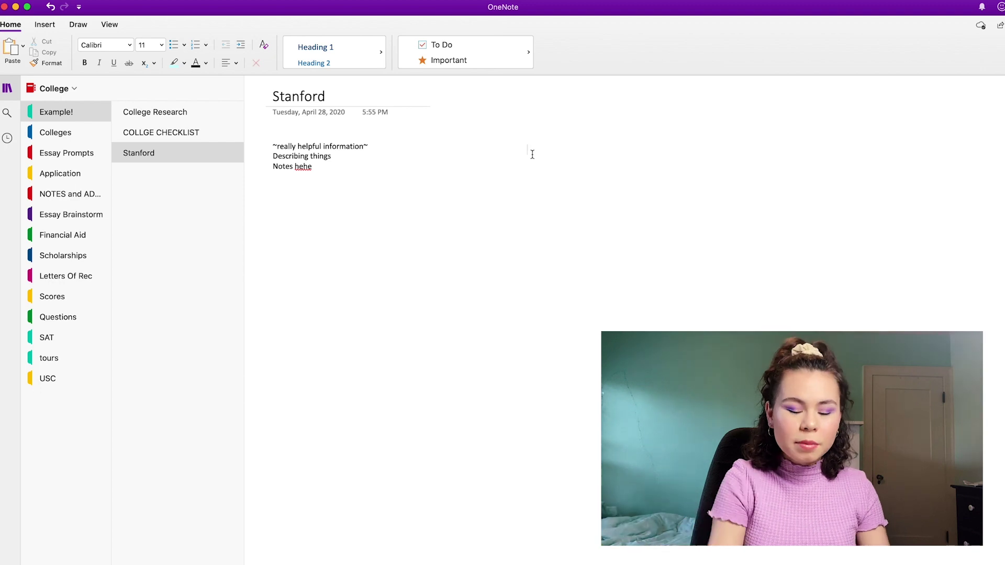
type("Sdjughjdifkoaks irsgdjkdfhfjcskl;f,dfbksnhuf")
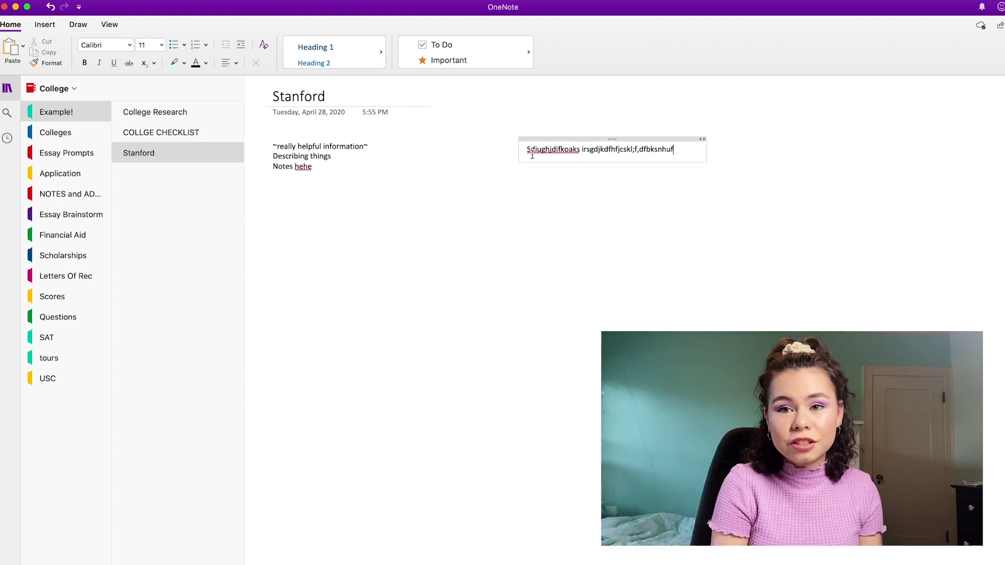
type("igsdlgjdpso")
left_click(536, 253)
type("hfdhfgnyh")
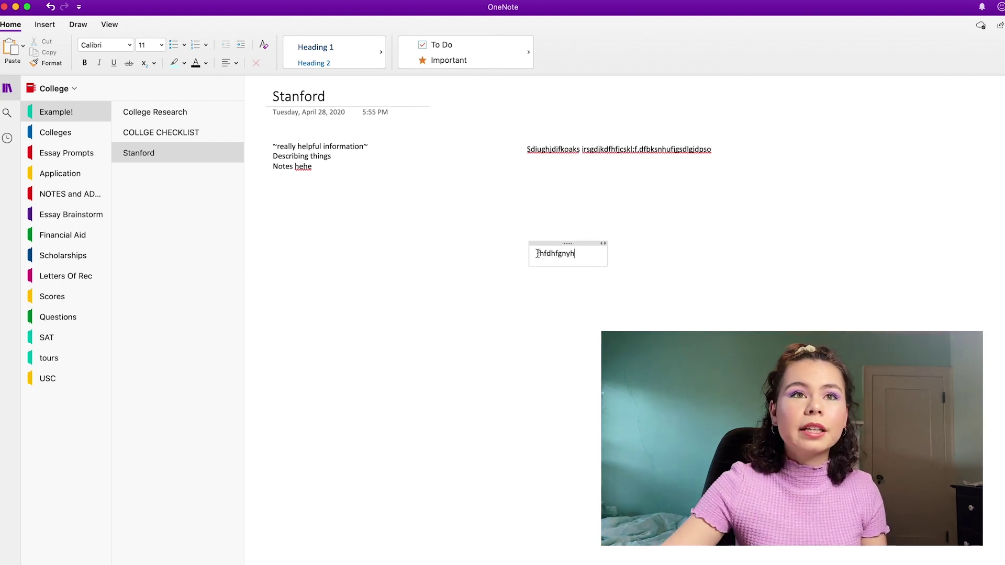
left_click(287, 340)
type("dfhfhtfh")
left_click(434, 60)
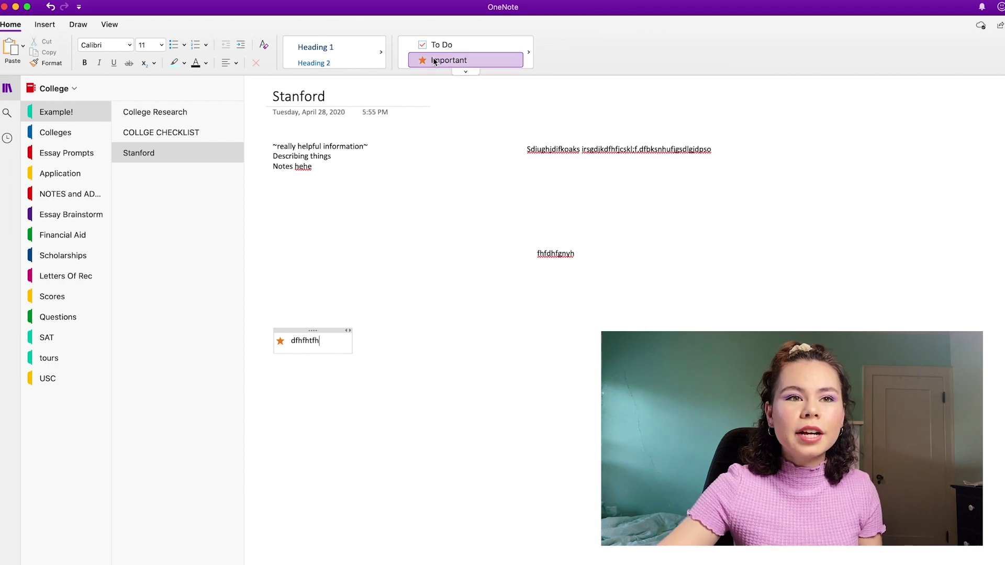
left_click(464, 265)
type("dfhfdh")
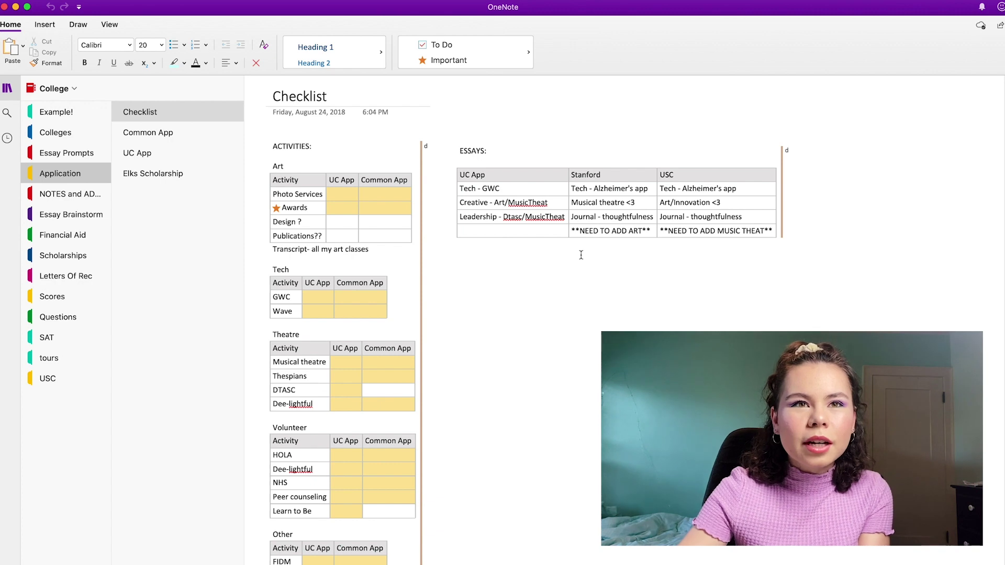
left_click(513, 139)
left_click(488, 174)
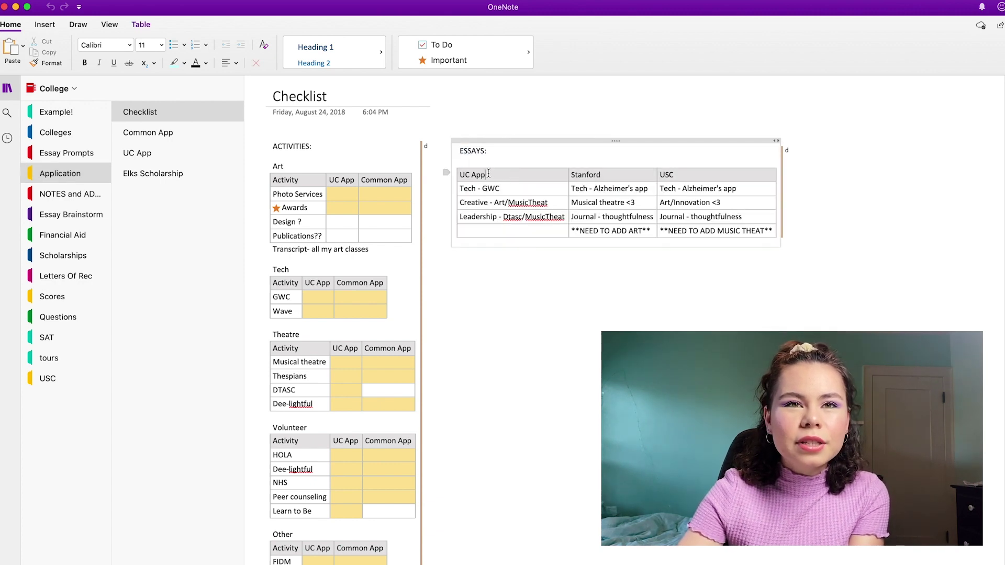
double_click(577, 174)
left_click(698, 178)
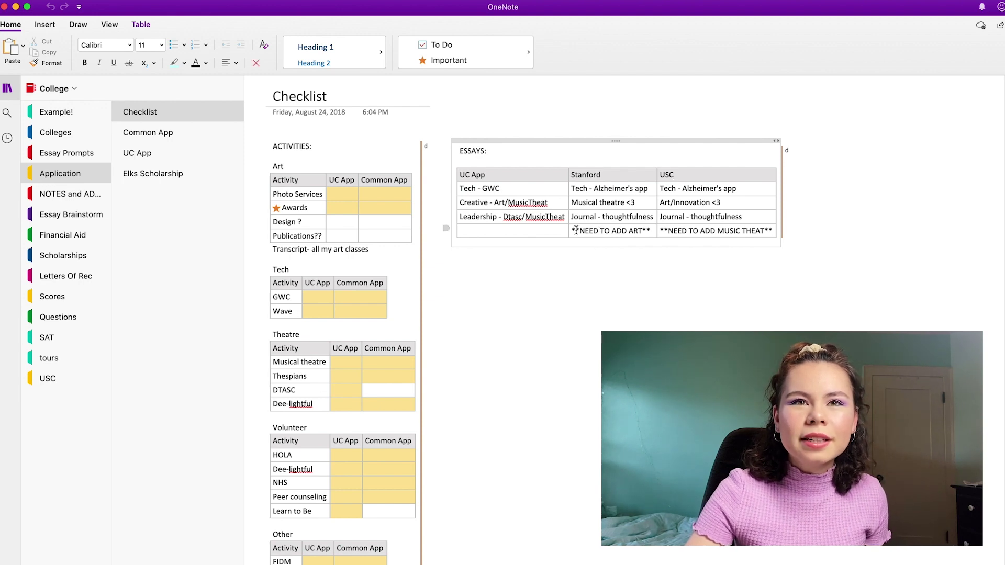
left_click_drag(576, 230, 691, 230)
left_click(609, 232)
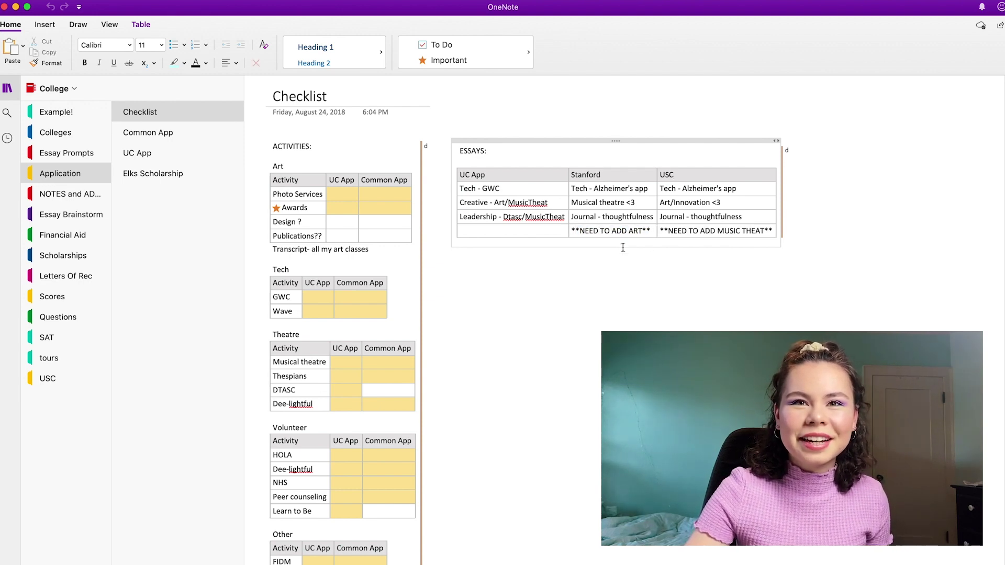
left_click(623, 247)
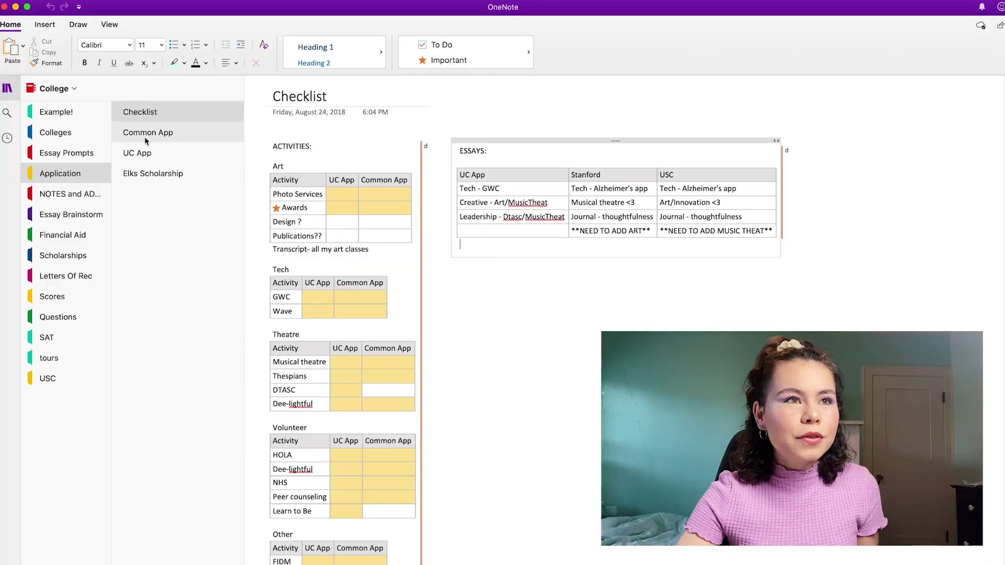
Step: Open the Common App page and scroll through its contents
left_click(146, 134)
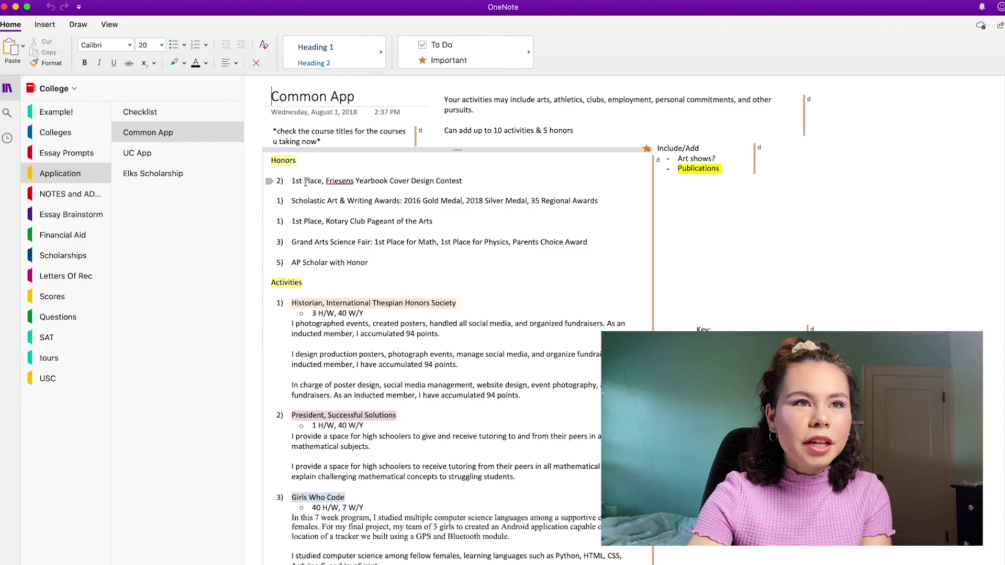
scroll(318, 239, "down", 10)
scroll(304, 216, "down", 15)
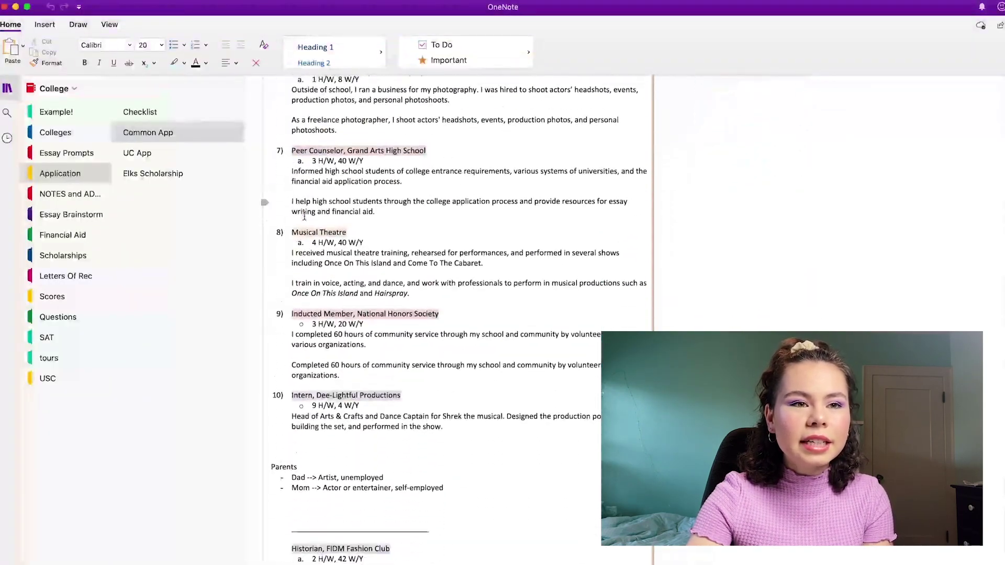
scroll(304, 216, "up", 13)
scroll(304, 216, "up", 12)
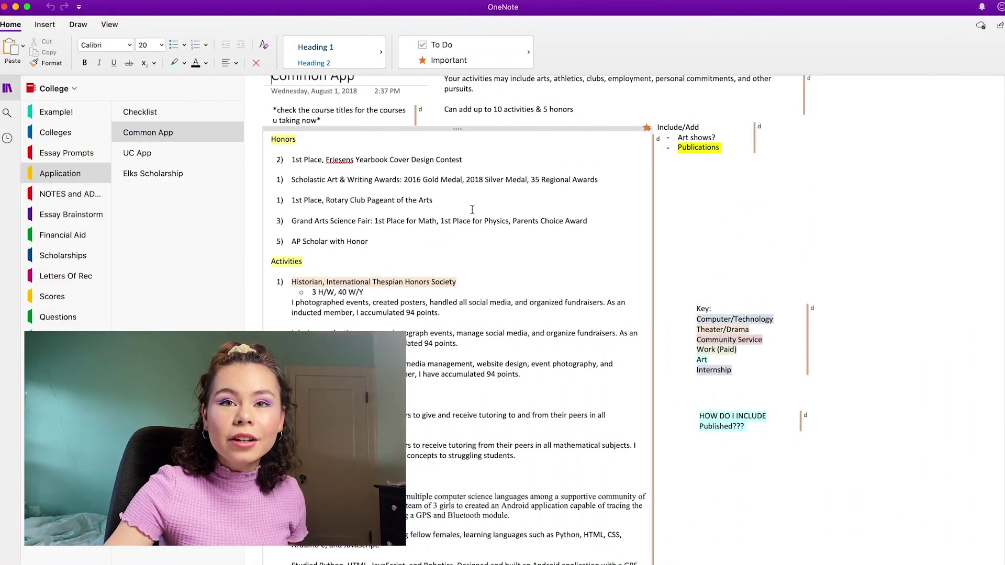
Step: Highlight Computer/Technology in the Key pale blue and add an empty line below Internship
left_click_drag(724, 298, 778, 315)
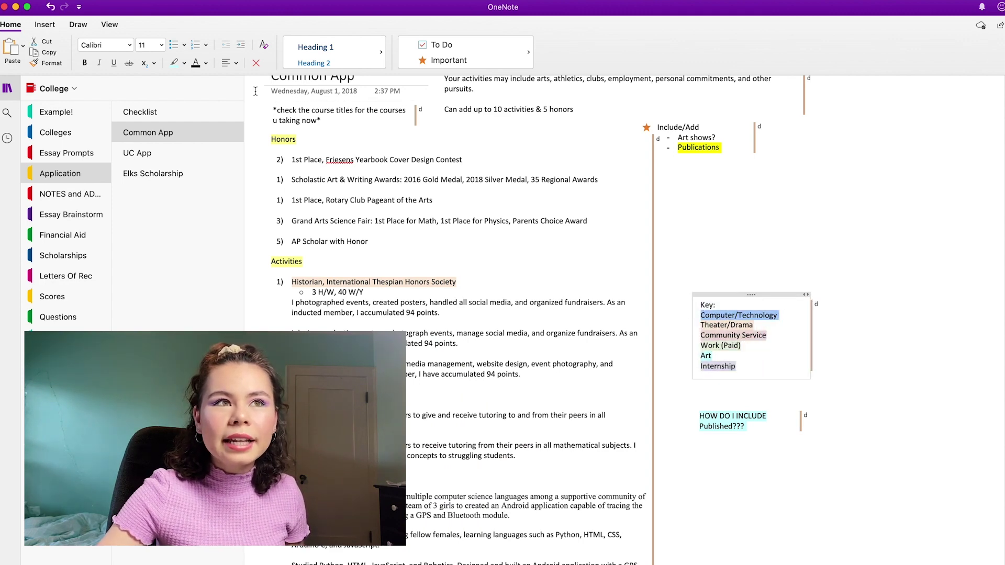
left_click(184, 62)
left_click(179, 173)
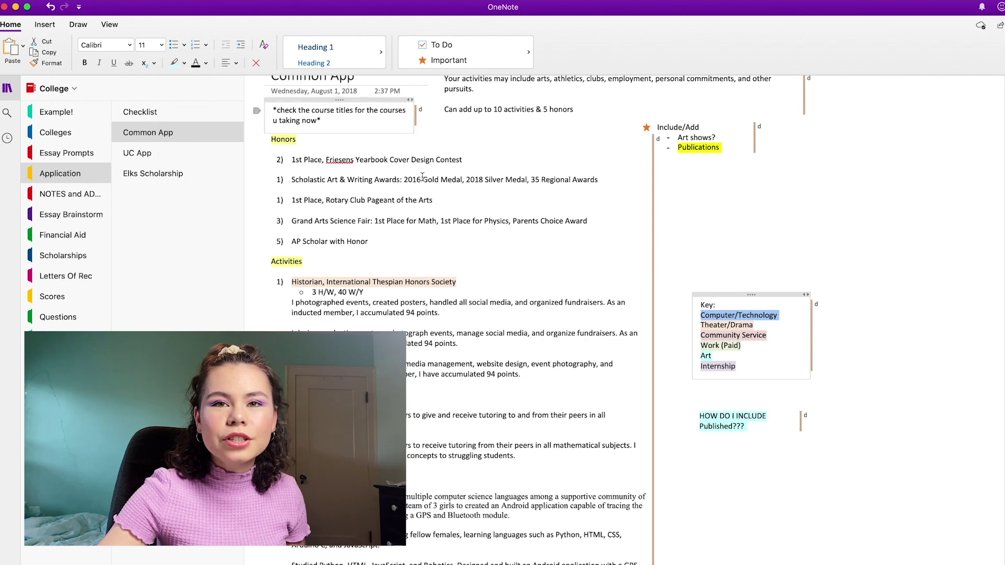
left_click(786, 353)
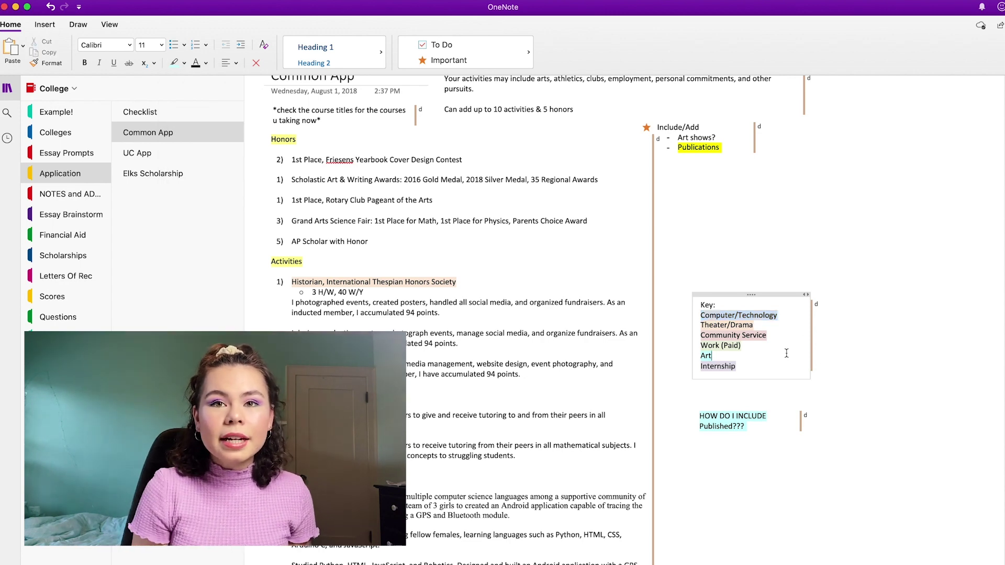
left_click(751, 383)
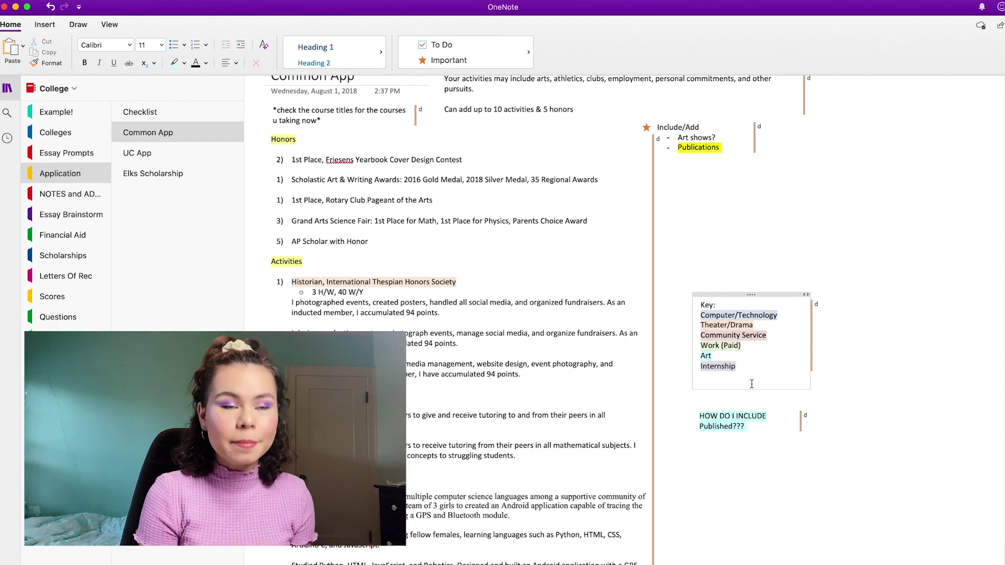
Step: Review the Common App activities, checking the Historian heading's peach highlight
scroll(467, 368, "down", 10)
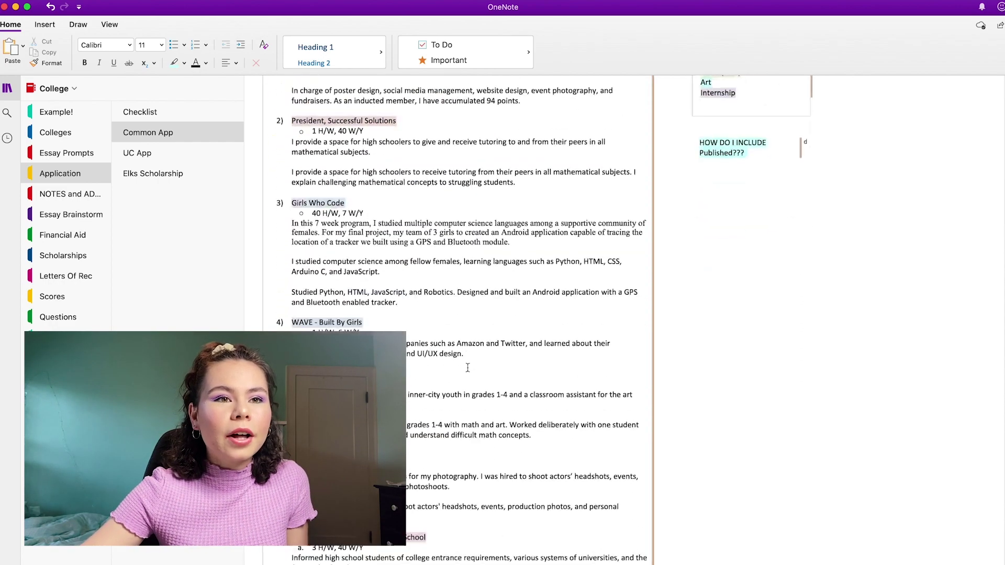
scroll(467, 368, "up", 8)
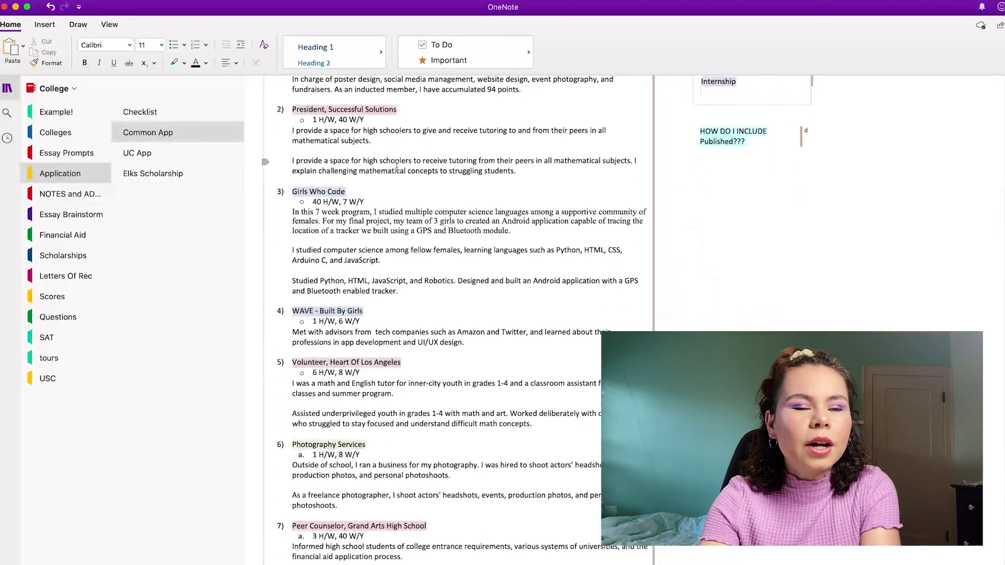
scroll(393, 188, "down", 5)
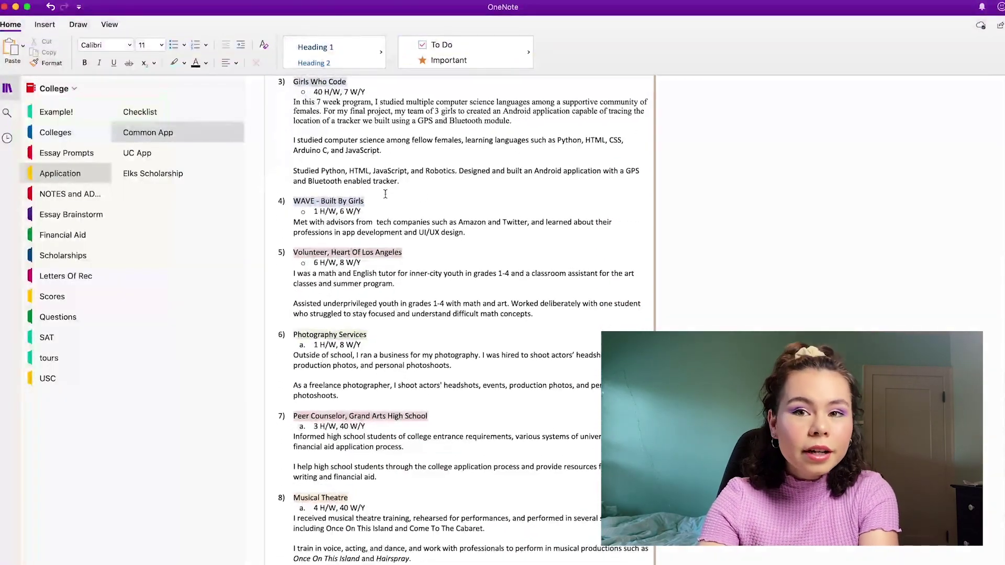
scroll(386, 195, "up", 8)
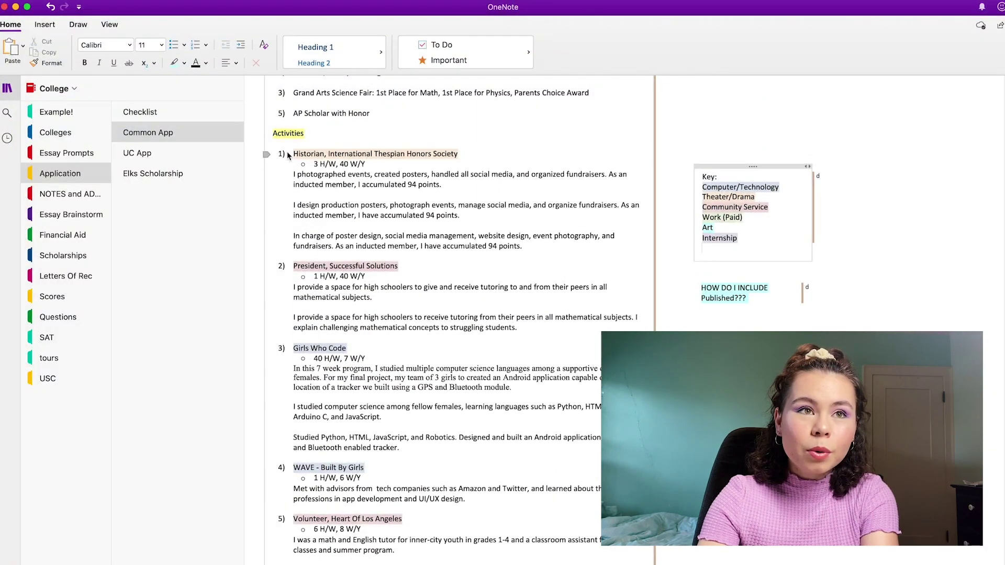
left_click_drag(294, 153, 463, 158)
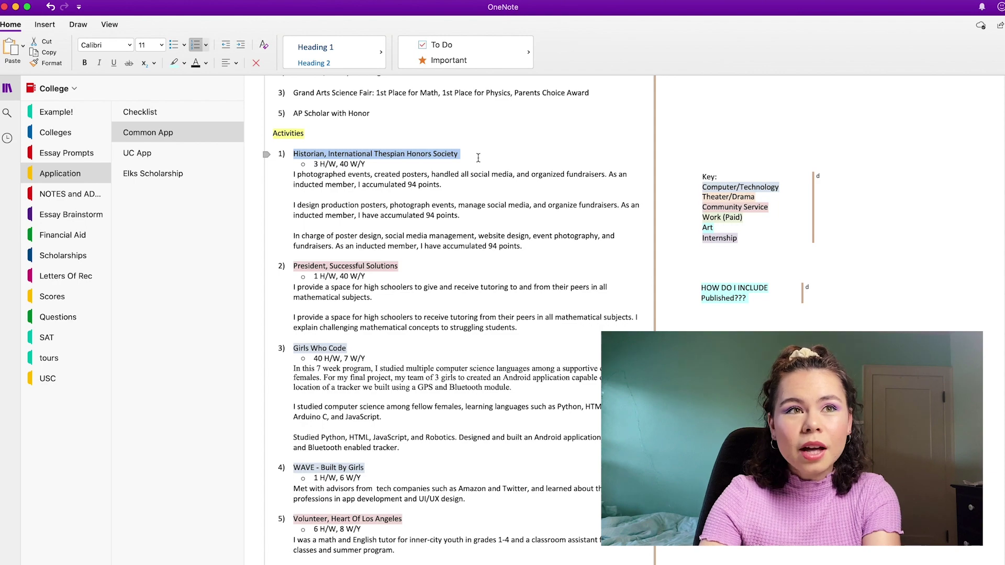
left_click(478, 157)
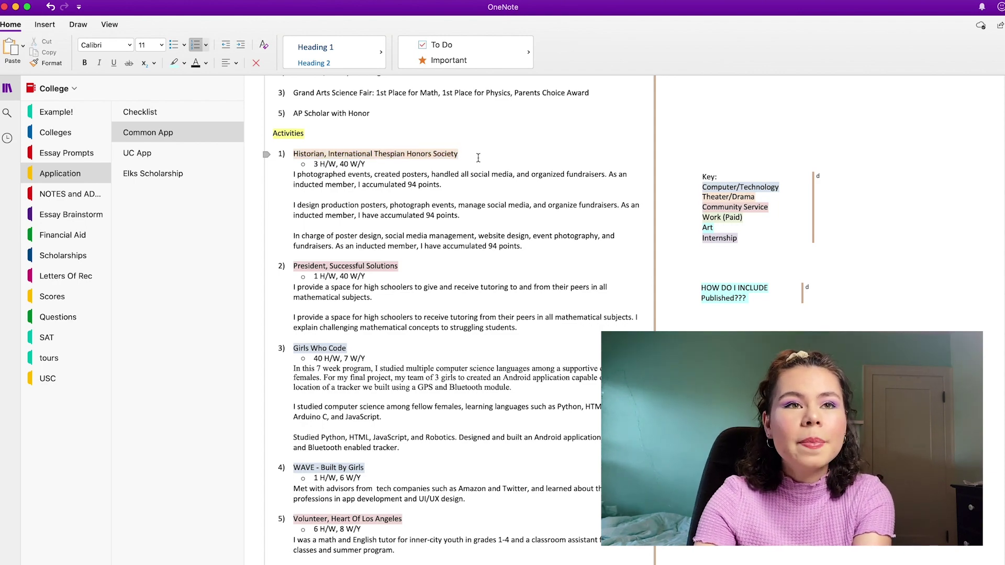
Step: Scroll back to the top and switch to the UC App page
scroll(478, 157, "down", 10)
scroll(478, 158, "up", 10)
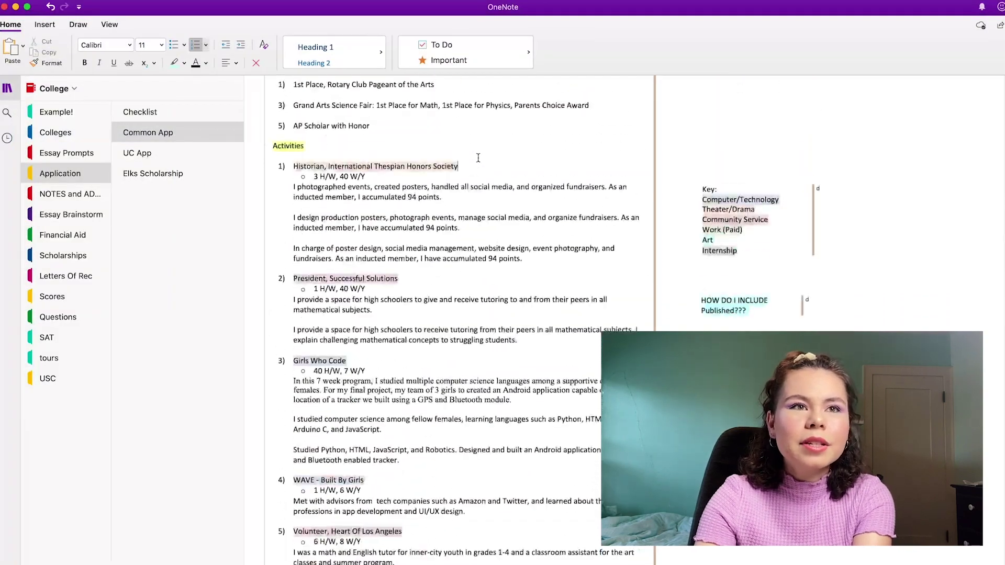
scroll(478, 158, "up", 3)
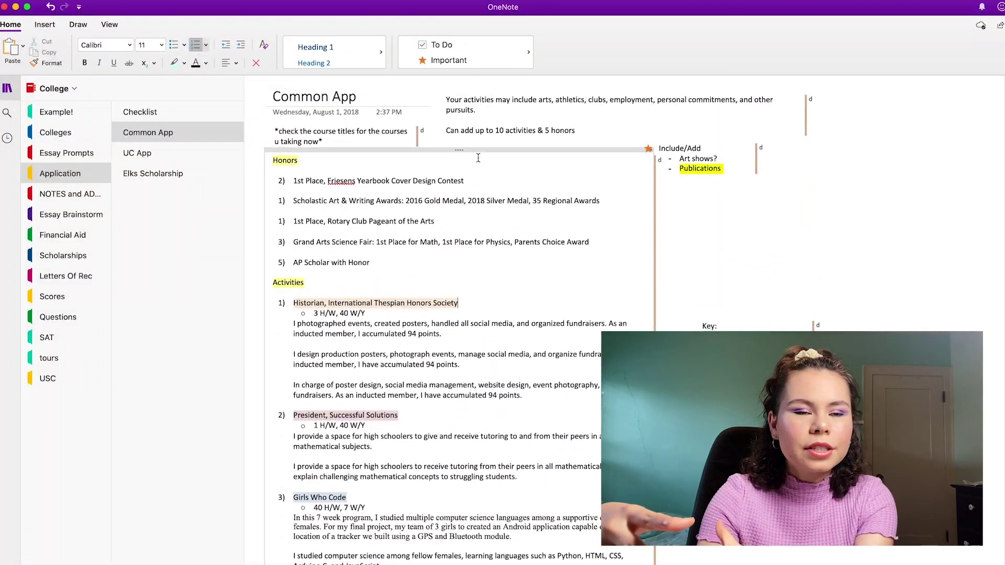
left_click(190, 153)
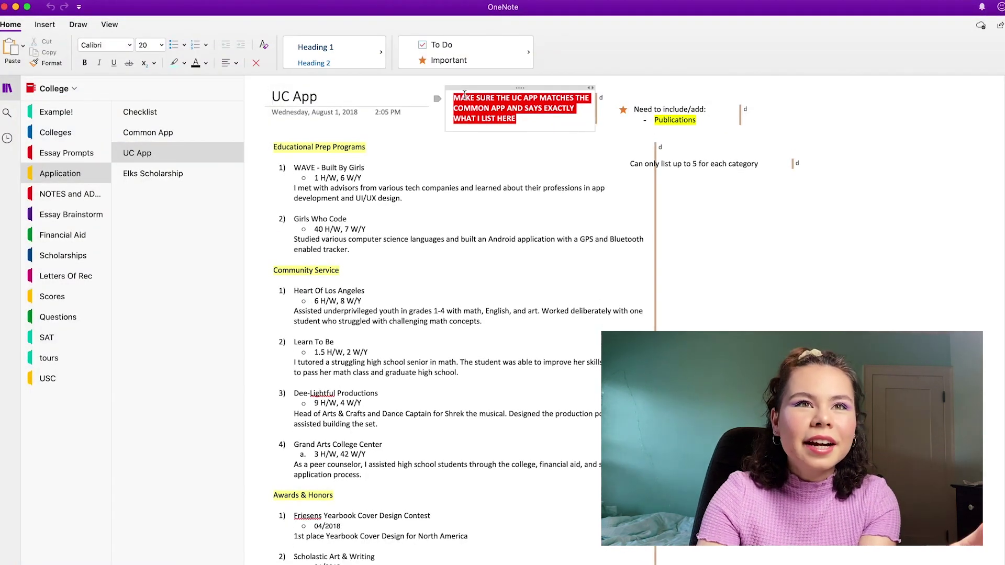
left_click(585, 124)
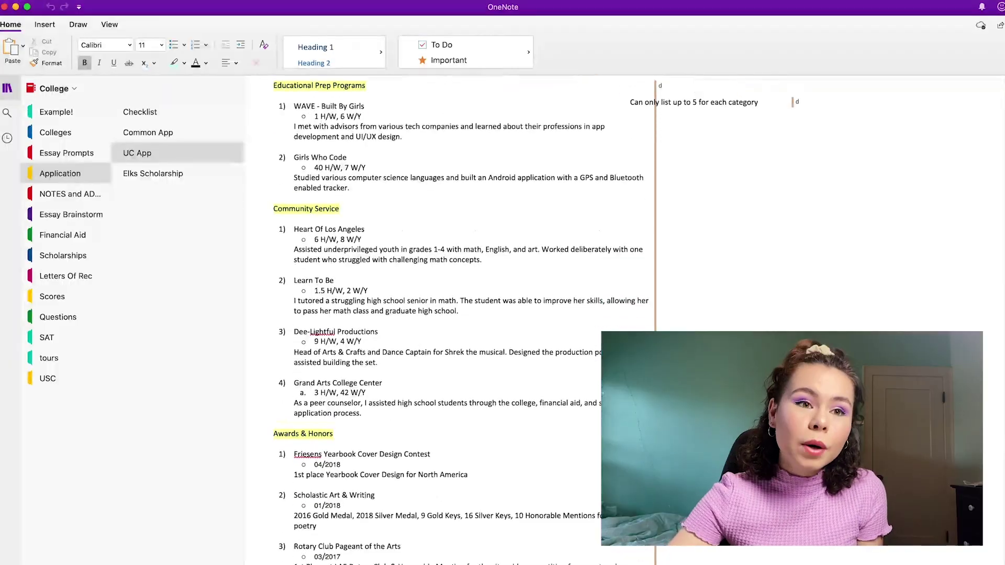
scroll(370, 145, "down", 5)
scroll(369, 145, "up", 10)
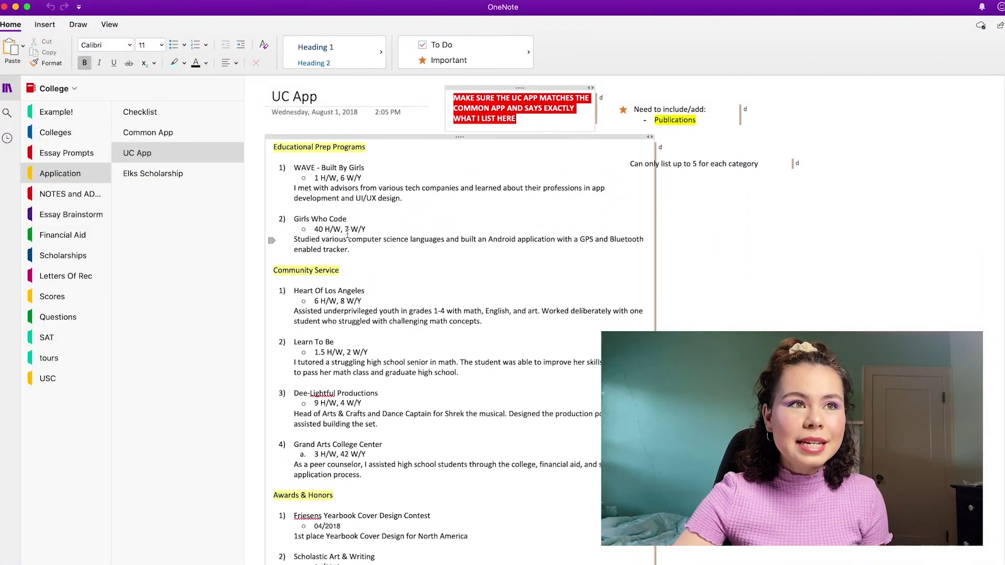
left_click(186, 134)
left_click(166, 153)
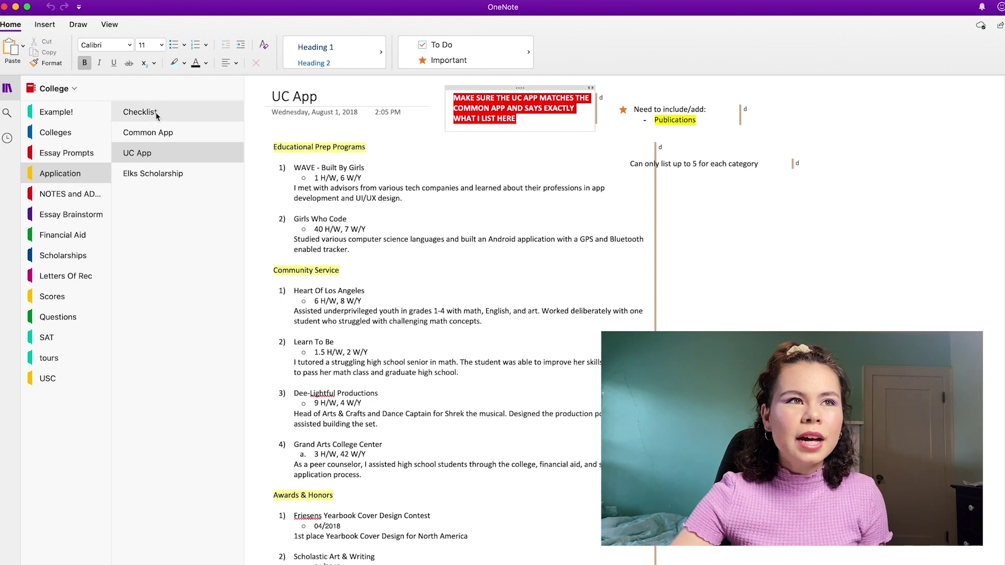
Step: Open the Checklist page, then return to the Example! section's COLLGE CHECKLIST table
left_click(140, 111)
left_click(81, 115)
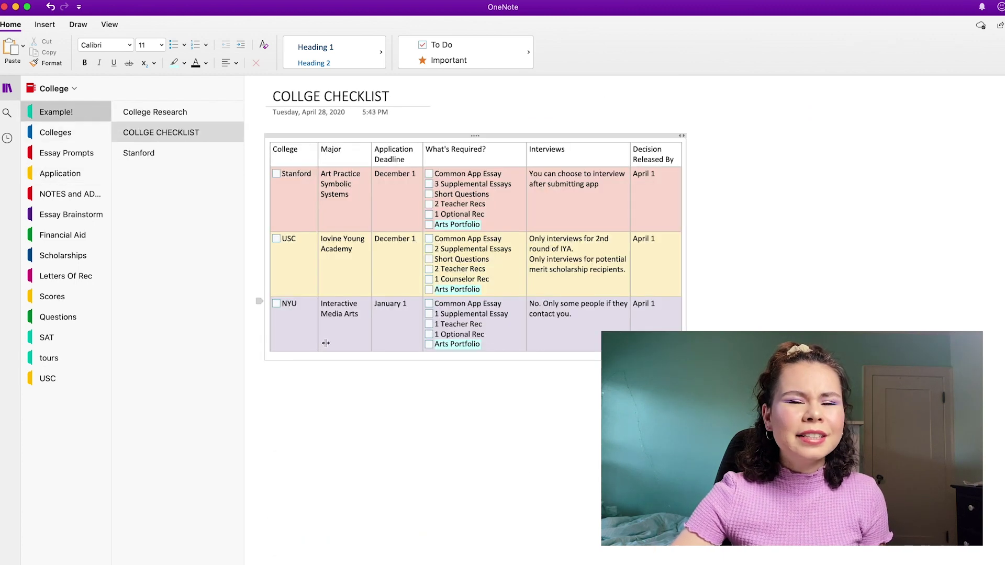